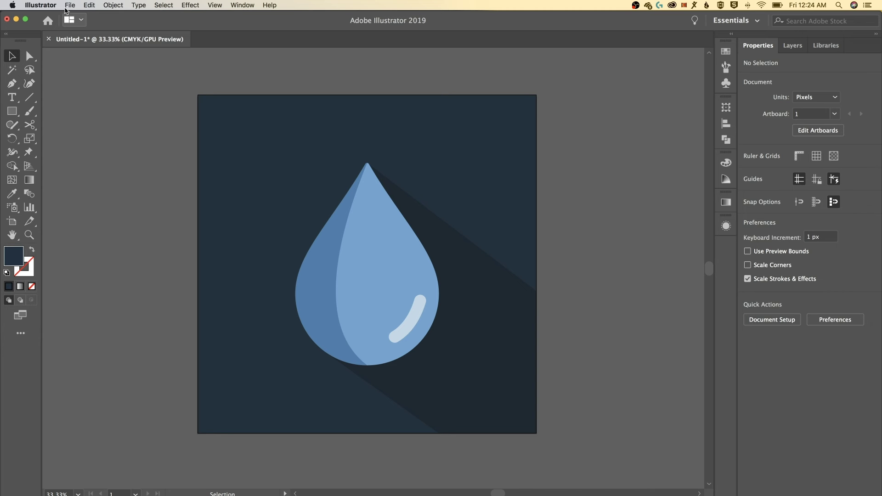
- Create a new 1080 × 1080 px RGB document from the Web preset
left_click(69, 6)
left_click(75, 16)
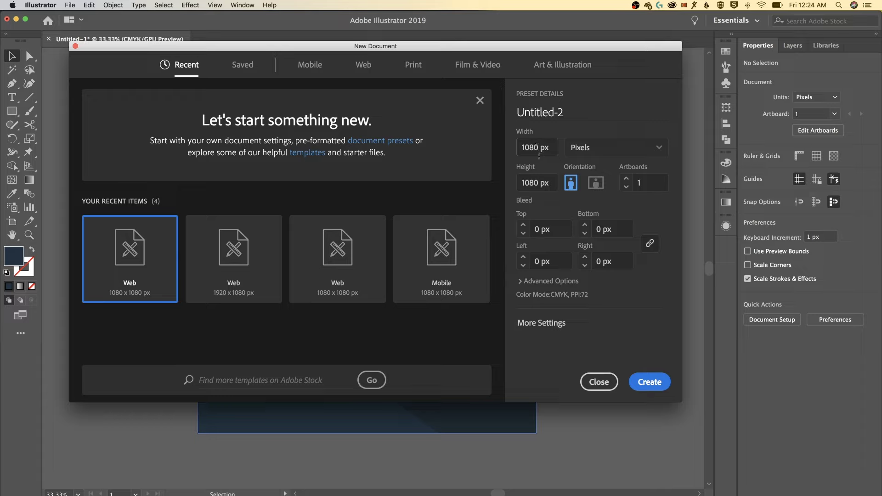
left_click(557, 282)
left_click(560, 259)
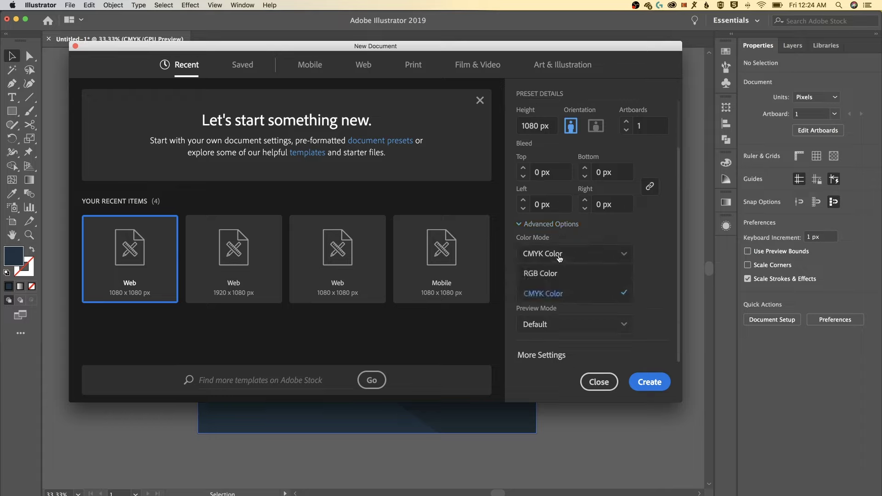
left_click(553, 274)
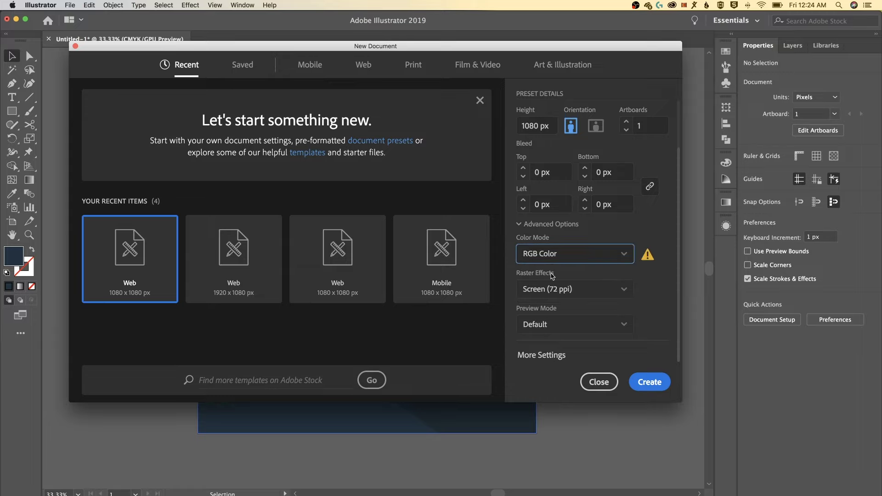
left_click(654, 383)
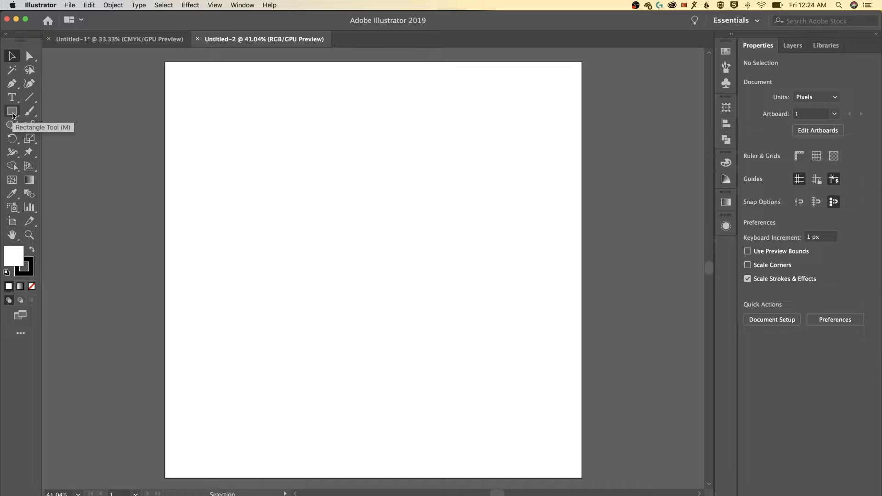
- Draw a 481 px circle with fill 6BA6CE and no stroke using the Ellipse tool
left_click(12, 113)
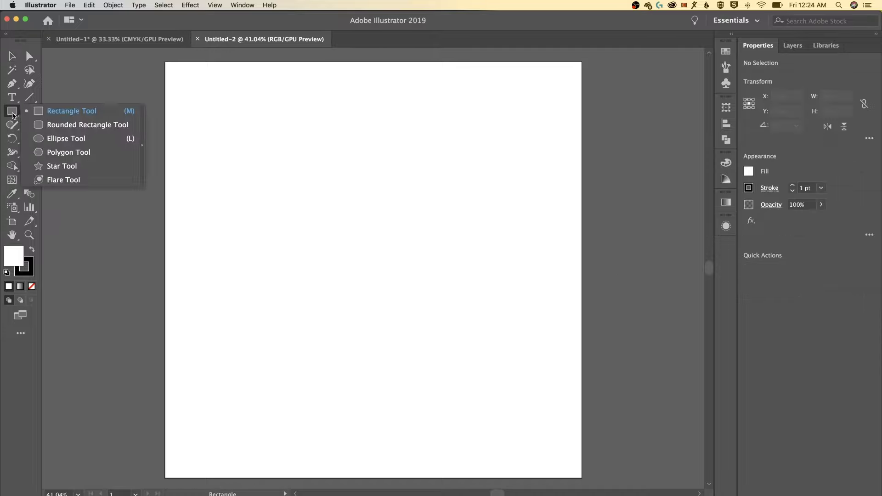
left_click(67, 141)
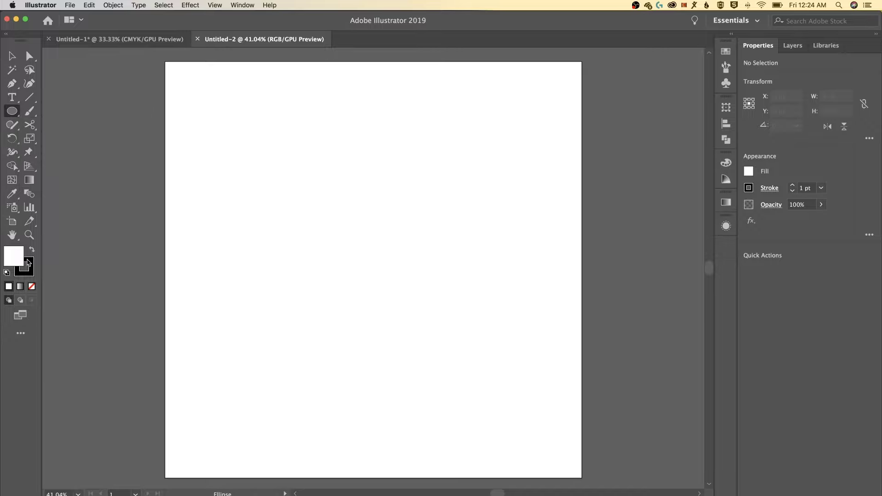
double_click(14, 261)
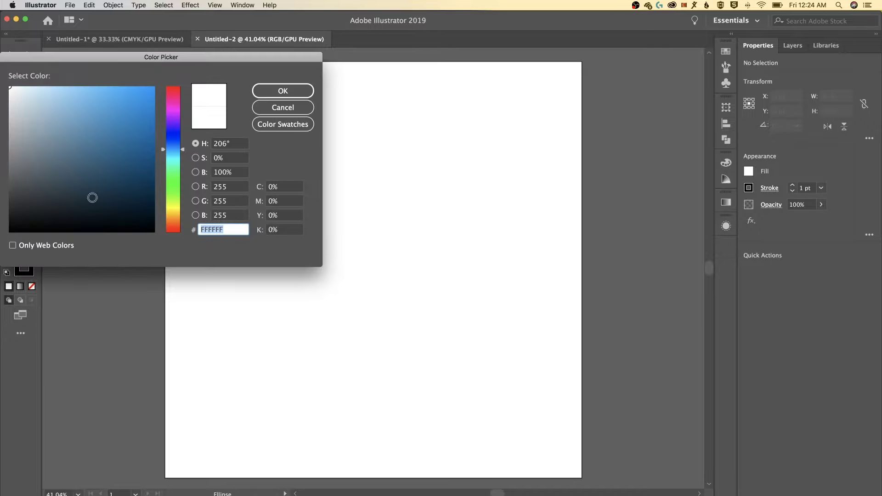
mouse_move(106, 166)
left_mouse_down()
mouse_move(102, 130)
mouse_move(78, 114)
left_mouse_up()
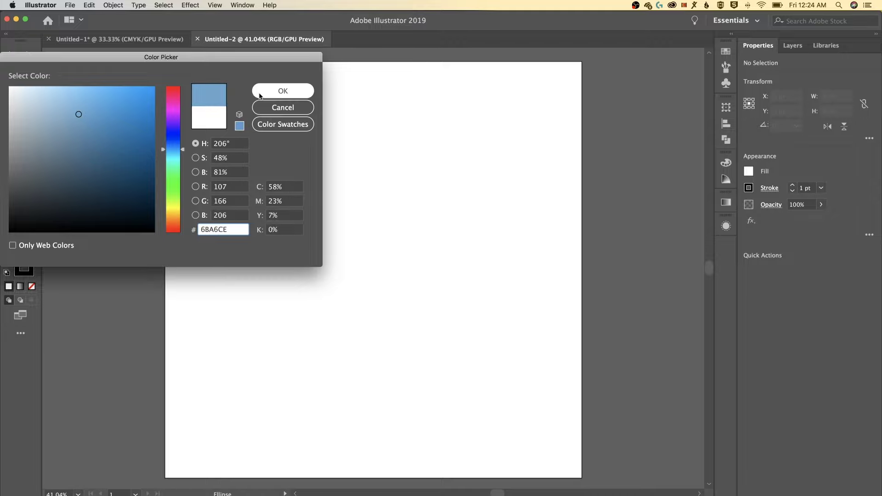
left_click(305, 91)
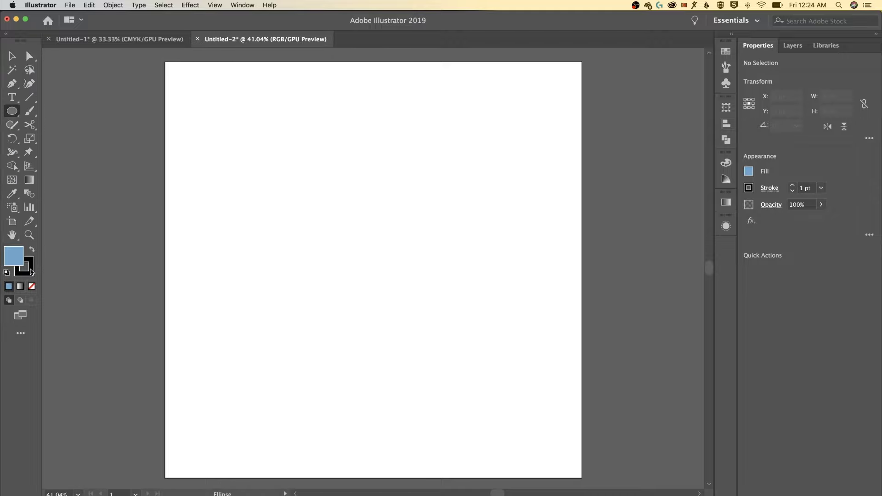
left_click(31, 274)
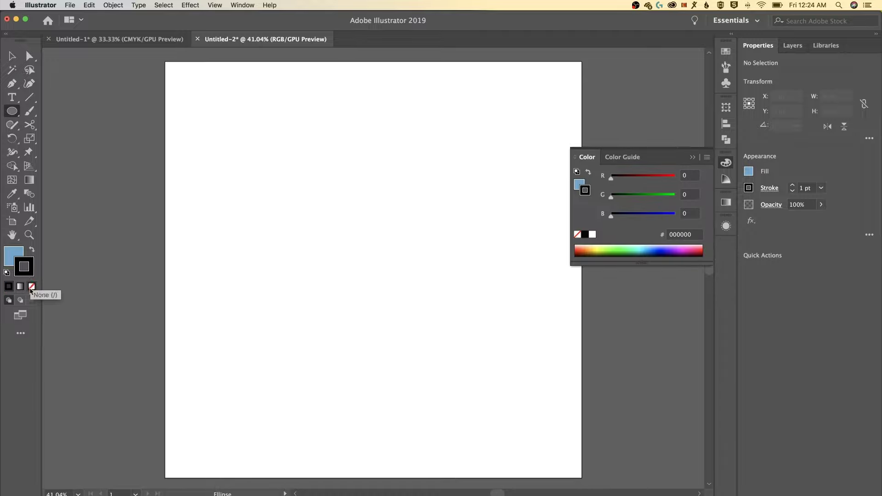
left_click(32, 288)
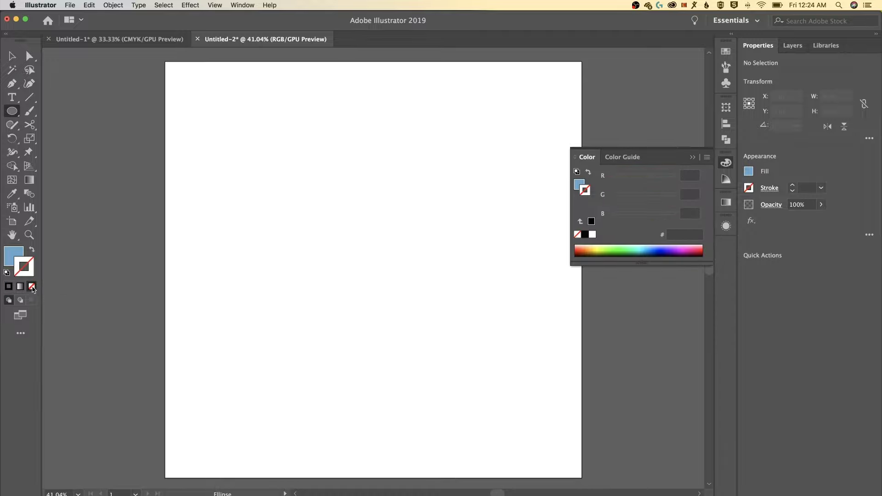
left_click(12, 250)
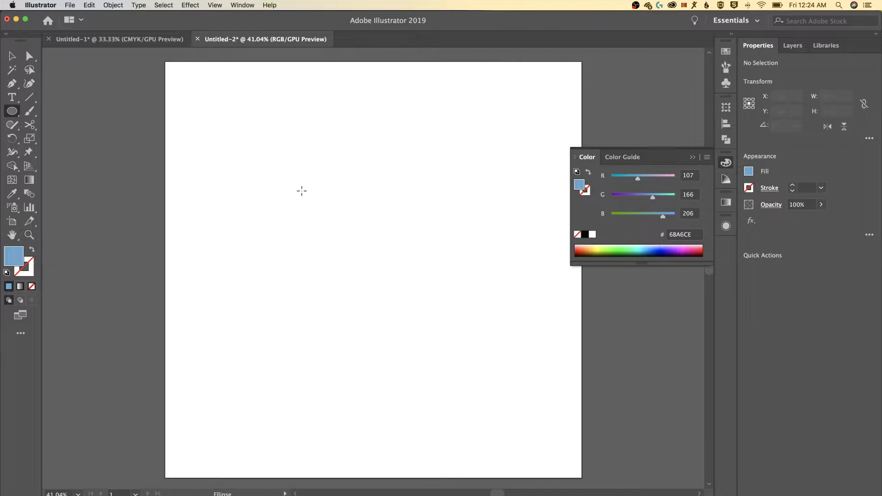
left_click_drag(302, 191, 487, 365)
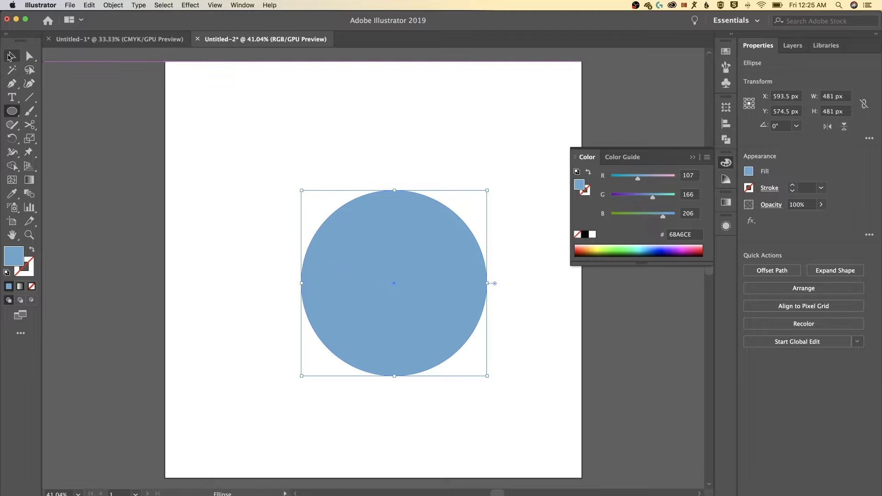
left_click(11, 55)
- Move the blue circle up and to the left on the artboard
left_click_drag(445, 271, 424, 268)
left_click(503, 216)
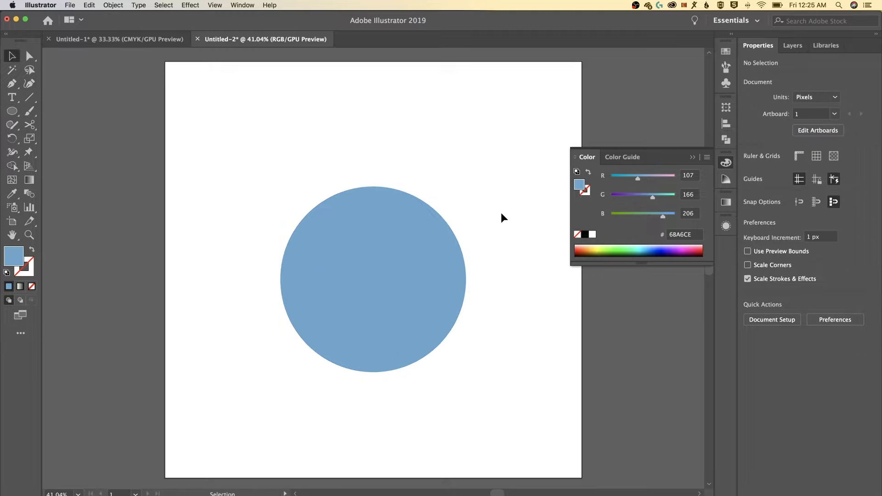
left_click(403, 225)
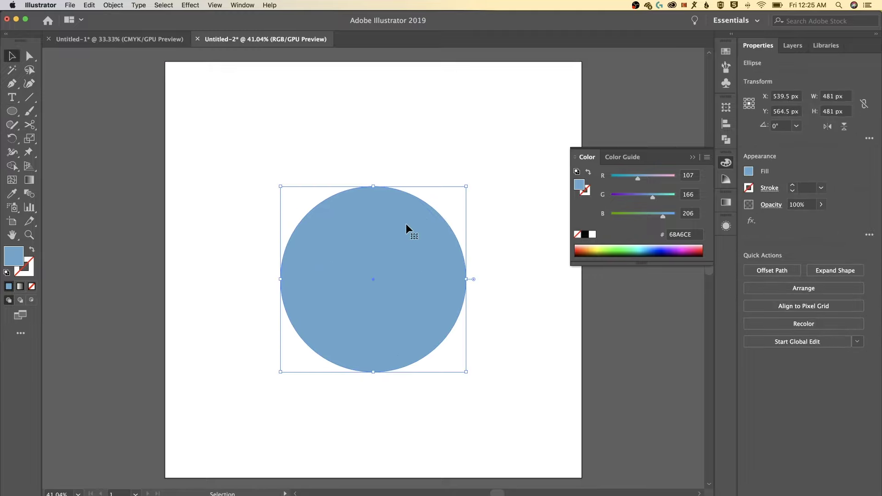
- Raise the circle's top anchor and convert it into a sharp, left-leaning droplet tip
left_click(29, 56)
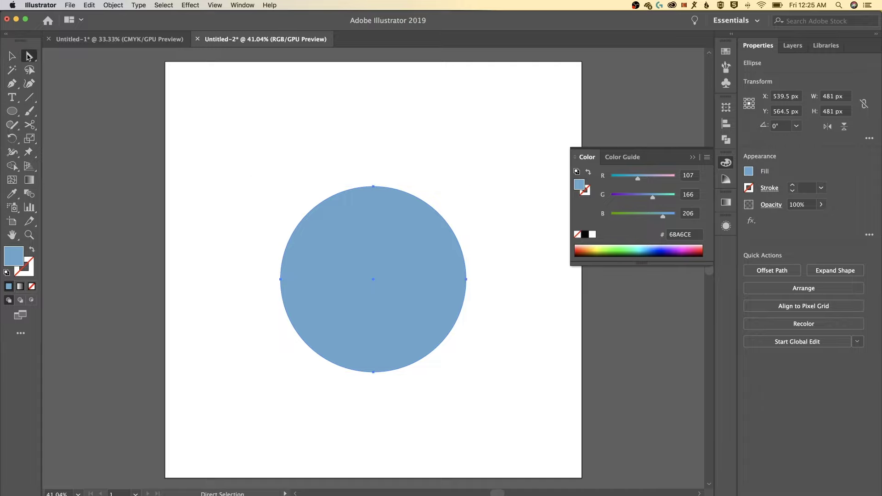
left_click_drag(333, 175, 420, 221)
left_click(373, 187)
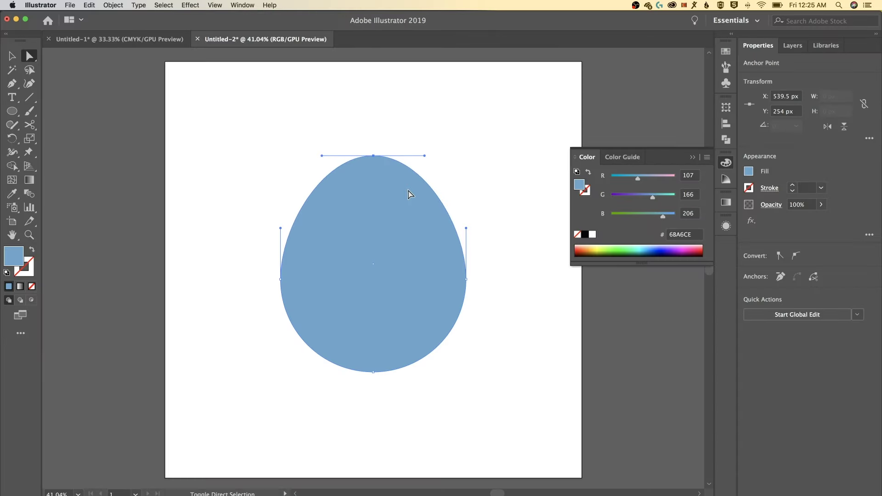
key("shift+Up")
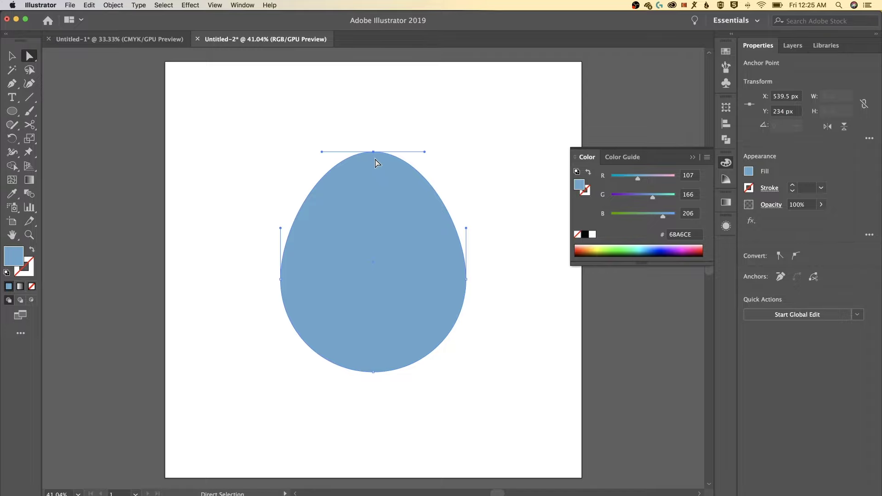
key("p")
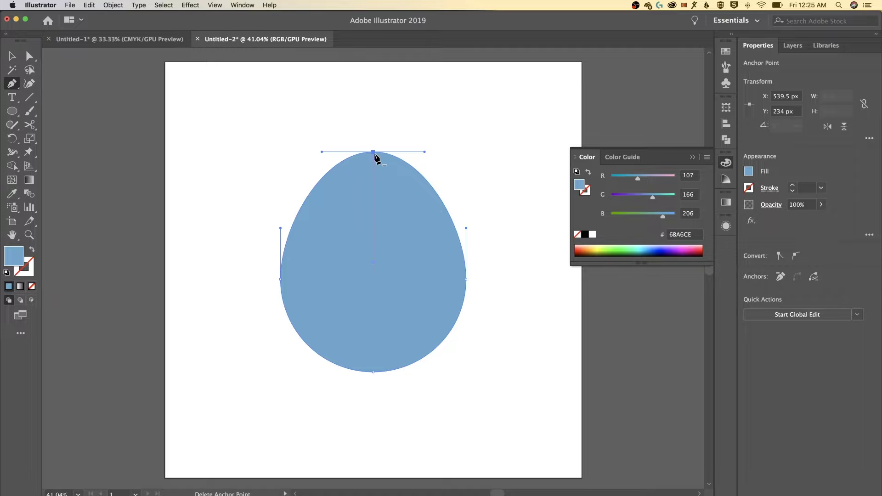
key("alt")
left_click_drag(372, 152, 364, 156)
left_click_drag(393, 151, 403, 195)
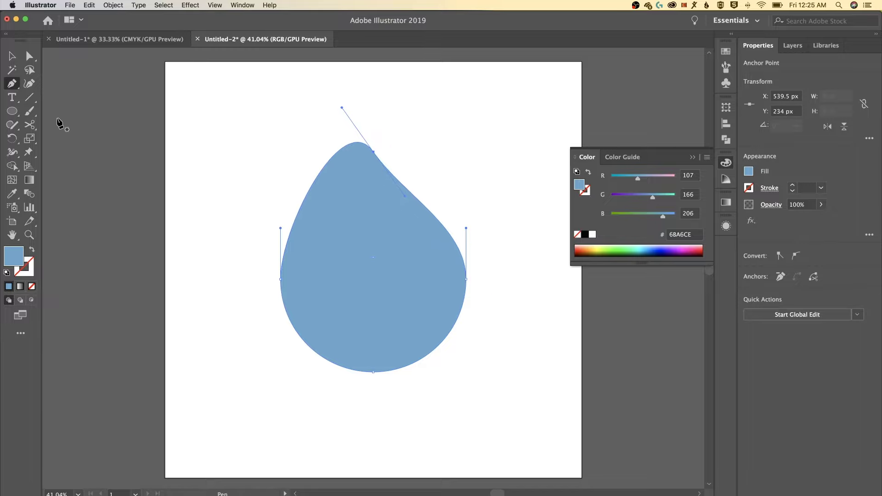
- Cover the droplet's left half with a rectangle and use Shape Builder to keep only the right half
left_click_drag(14, 116, 54, 114)
left_click_drag(215, 78, 375, 419)
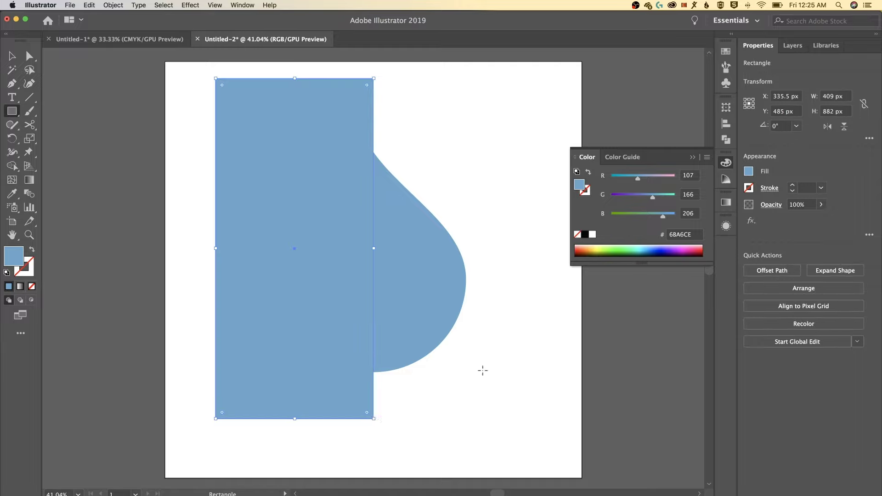
key("v")
left_click_drag(494, 164, 245, 369)
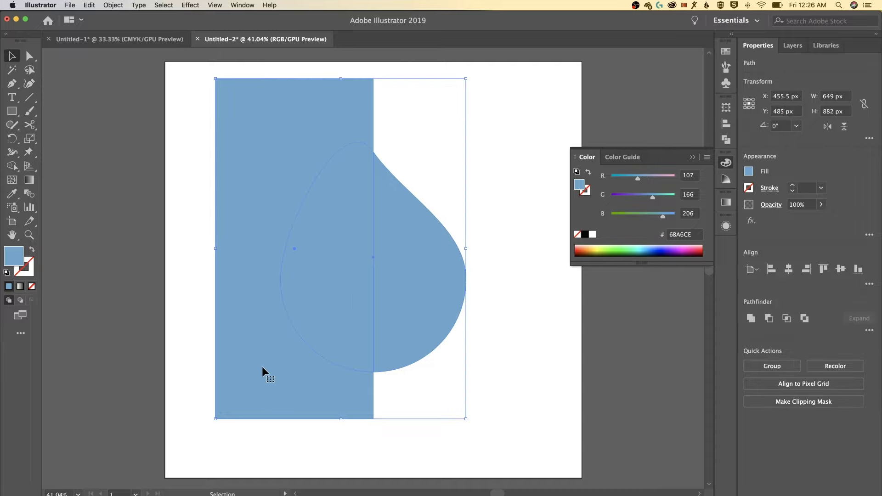
left_click(17, 165)
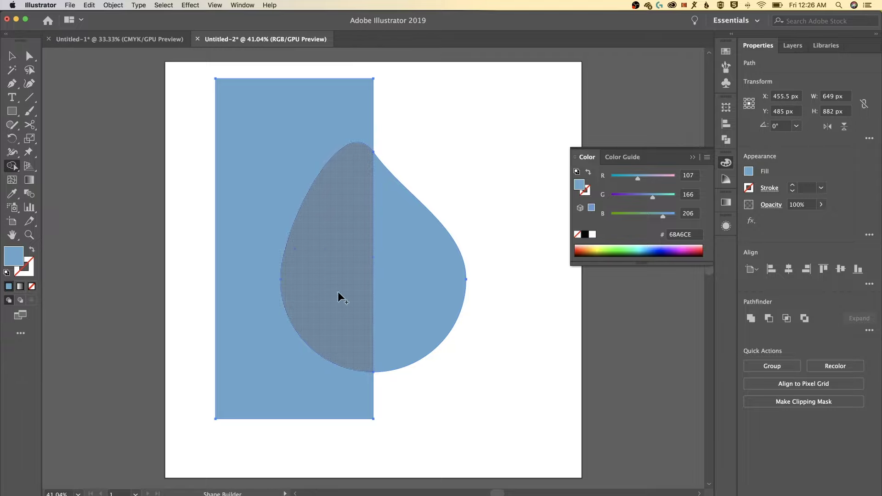
mouse_move(324, 191)
left_mouse_down()
mouse_move(314, 174)
mouse_move(321, 151)
left_mouse_up()
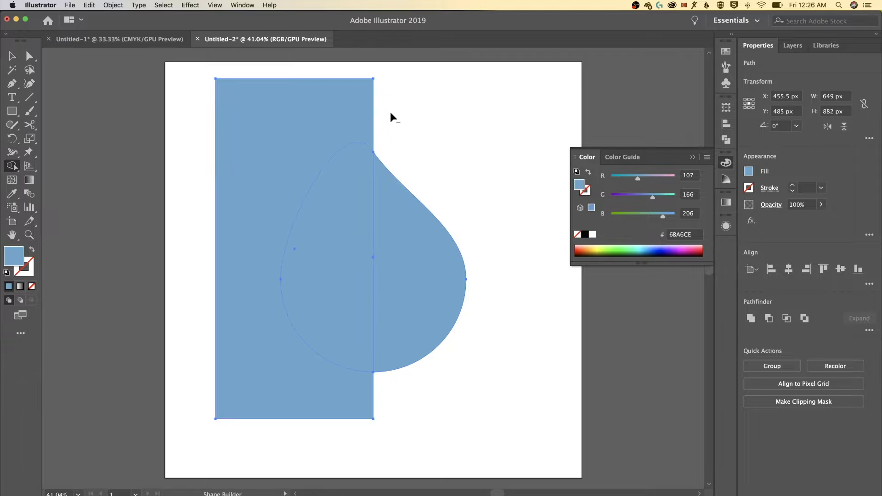
left_click_drag(397, 102, 346, 155)
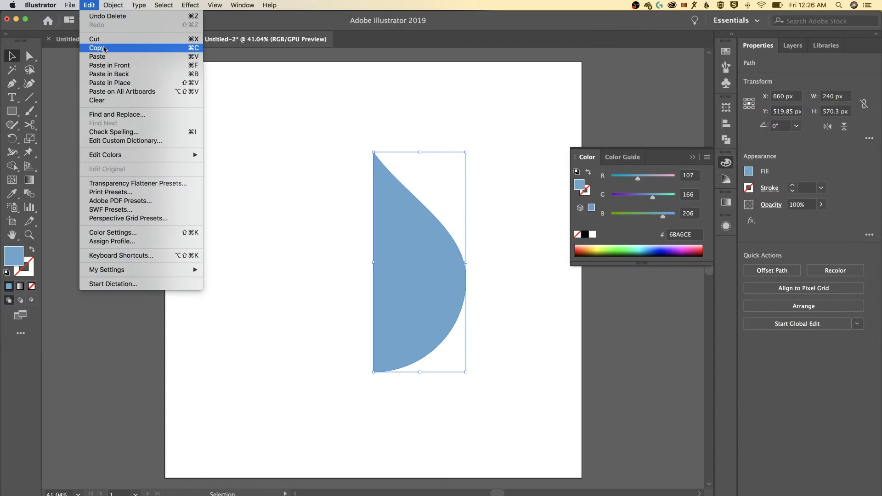
- Paste a copy of the half-drop in front, exactly over the original
left_click(106, 48)
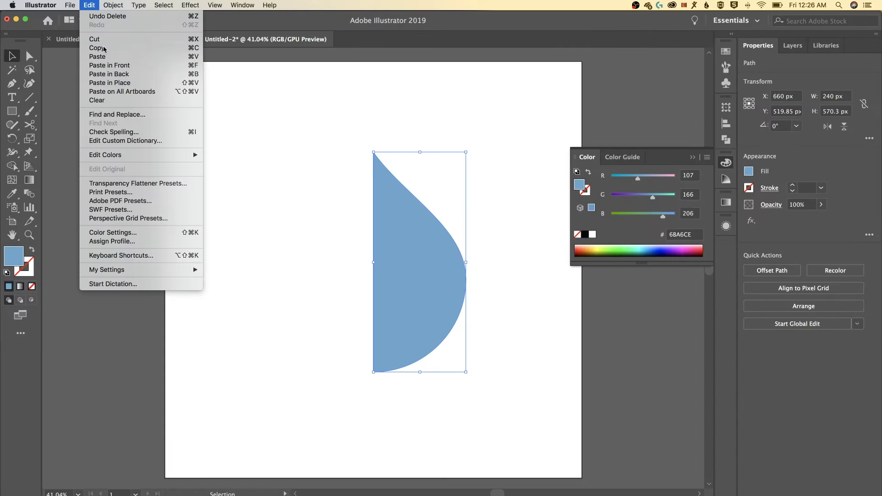
left_click(89, 6)
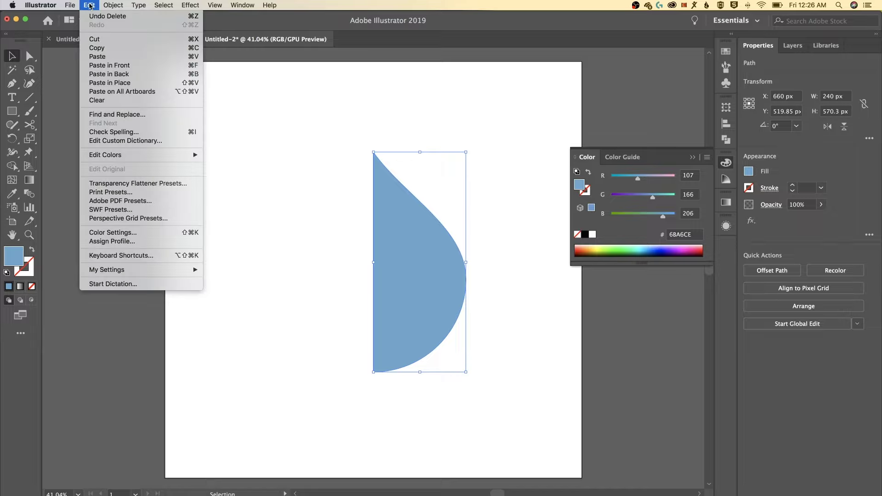
left_click(110, 66)
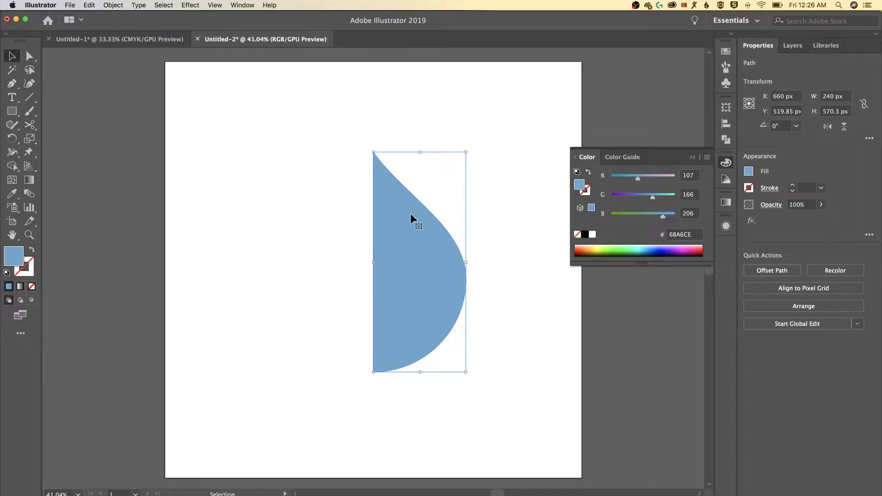
left_click(499, 216)
left_click_drag(434, 281, 473, 255)
key("a")
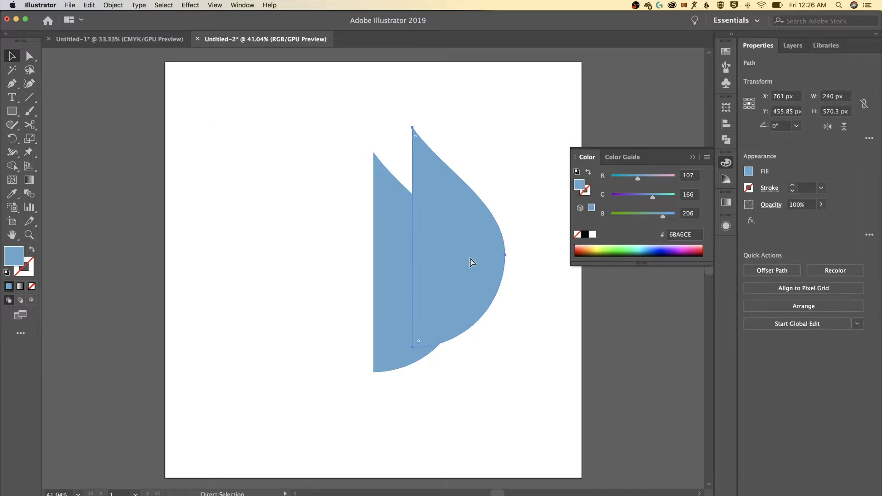
key("super+z")
key("v")
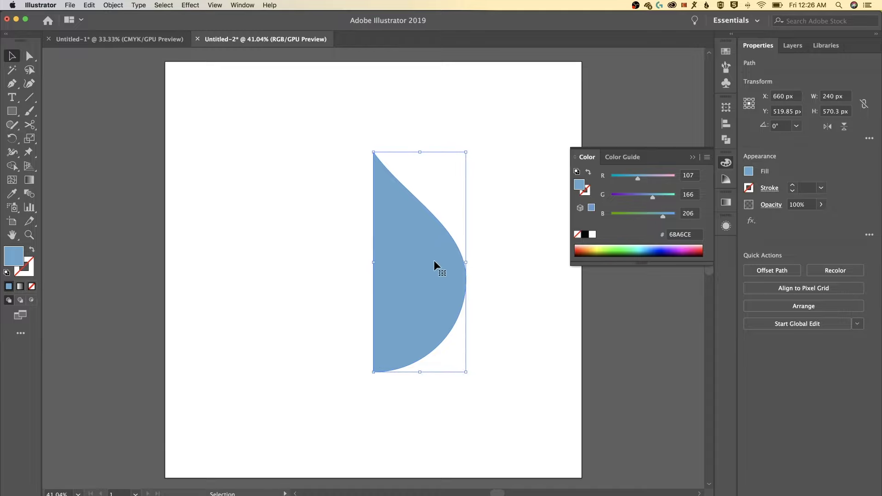
- Collapse the Color panel, flip the half-drop horizontally, and open Transform > Reflect
left_click(693, 158)
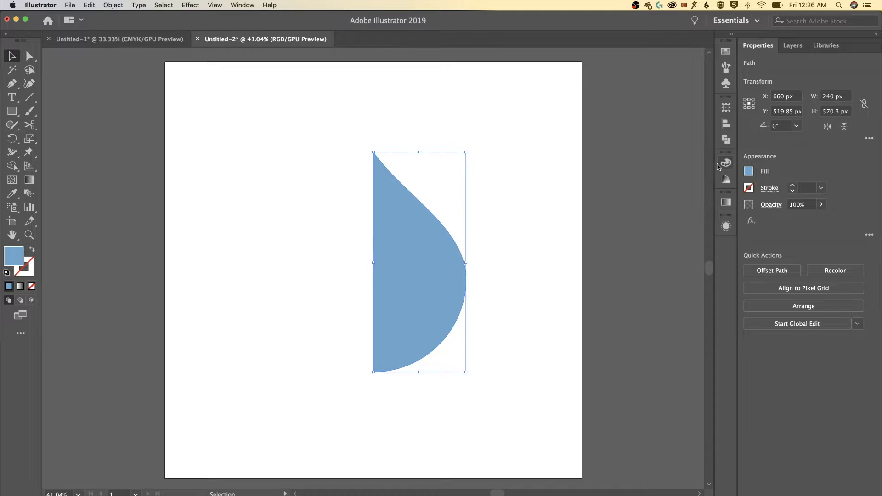
left_click(827, 127)
right_click(443, 249)
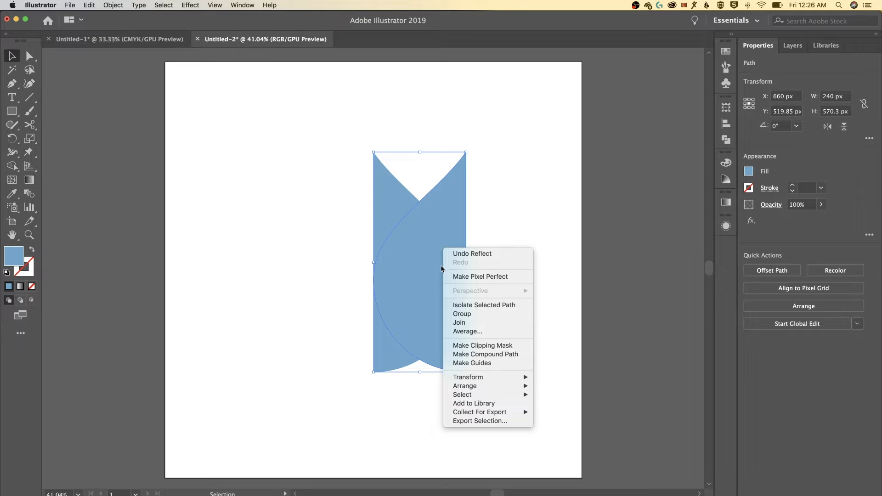
mouse_move(480, 378)
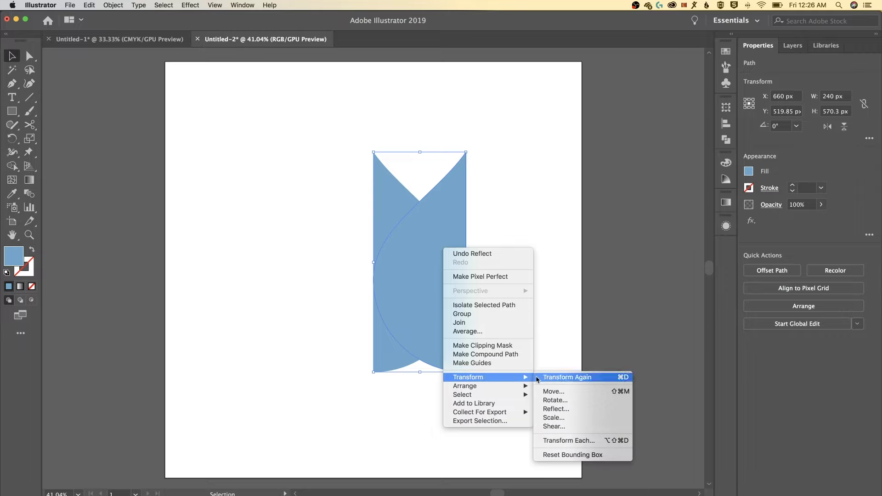
left_click(566, 410)
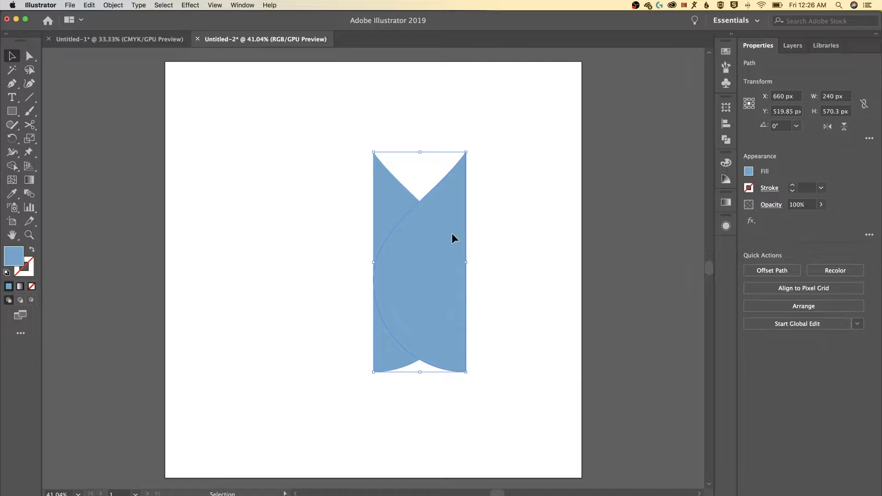
- Shift the mirrored half 240 px left and merge both into a 480 × 570.3 px teardrop
left_click_drag(451, 236, 365, 239)
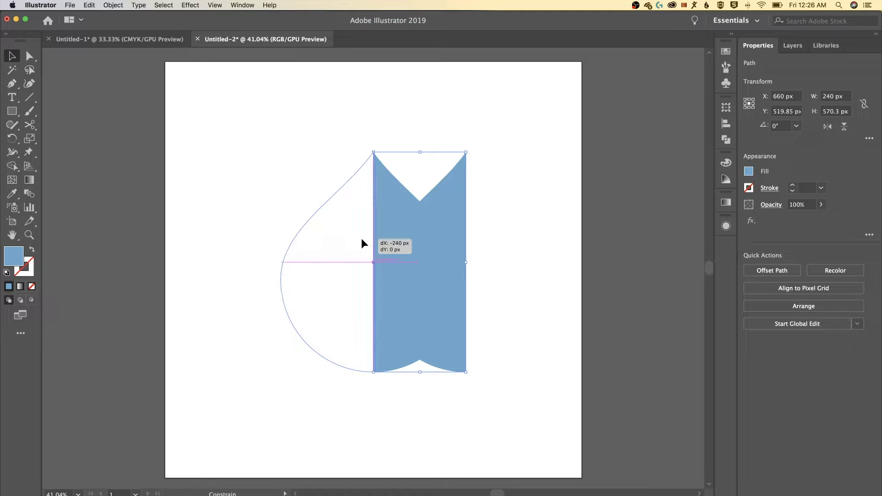
left_click_drag(361, 239, 361, 239)
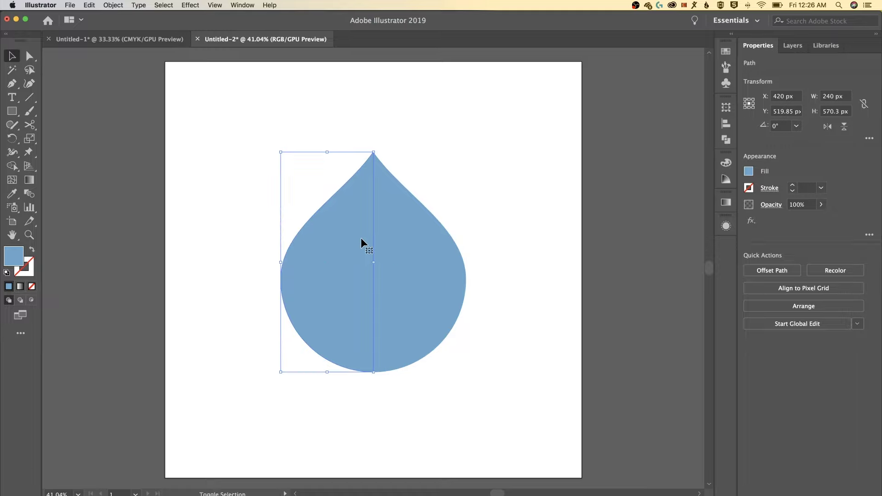
left_click(214, 5)
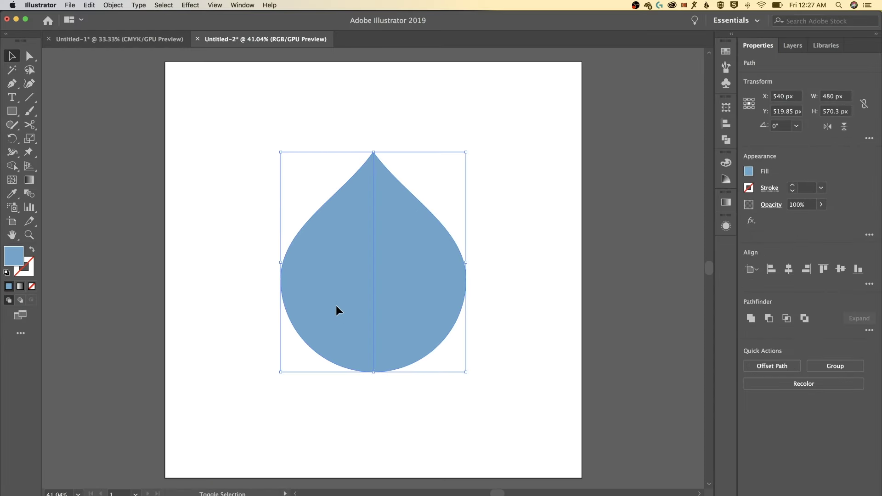
key("shift+m")
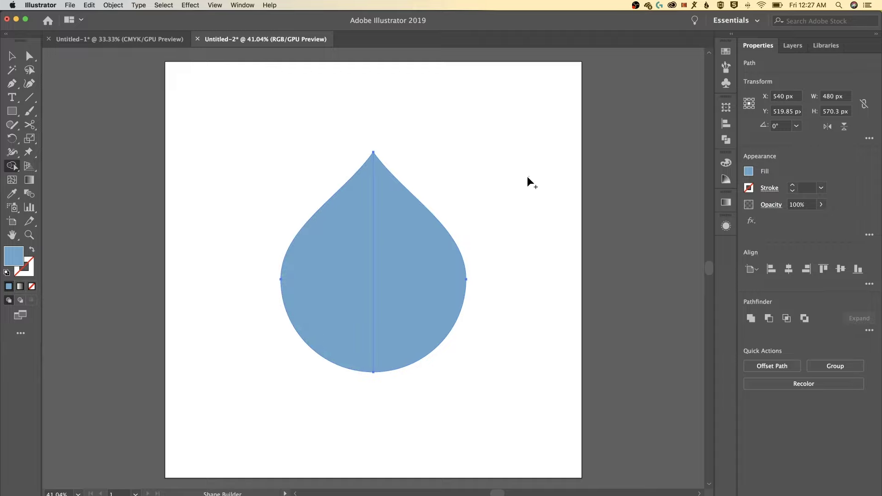
left_click_drag(528, 176, 197, 432)
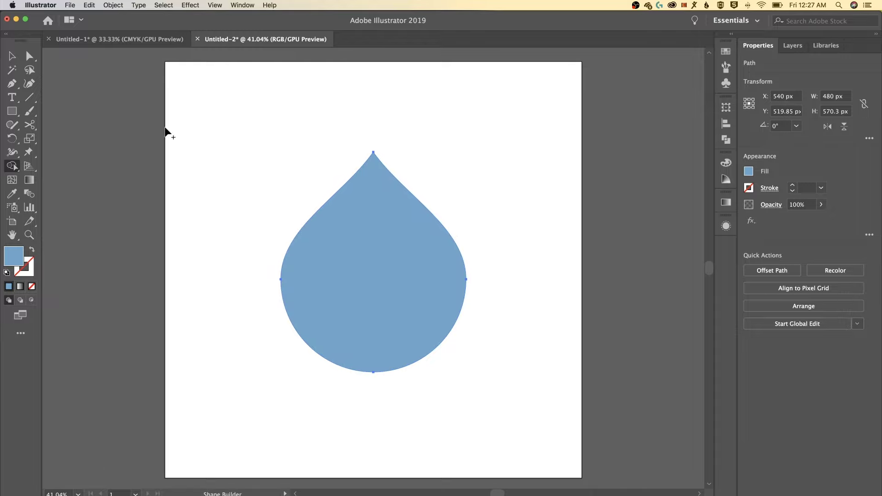
- Raise the teardrop's top anchor 70 px to Y 164.7 px for a sharper tip
left_click(12, 55)
left_click(26, 57)
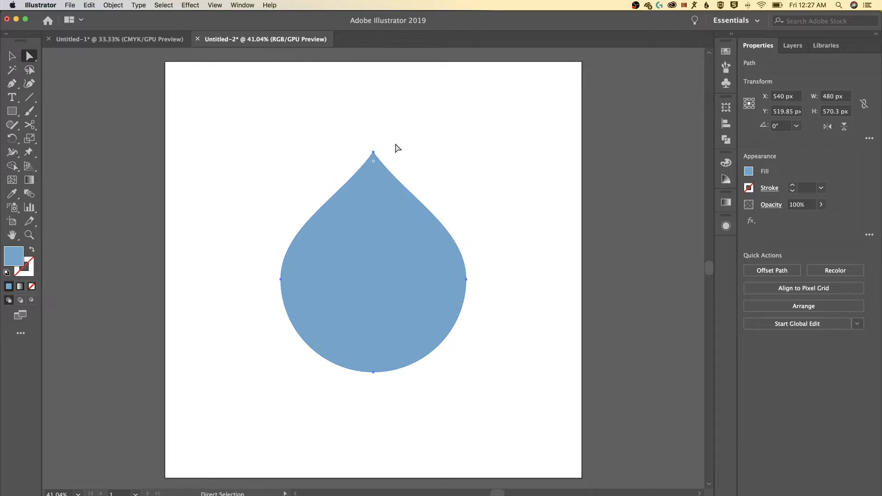
left_click_drag(397, 142, 354, 167)
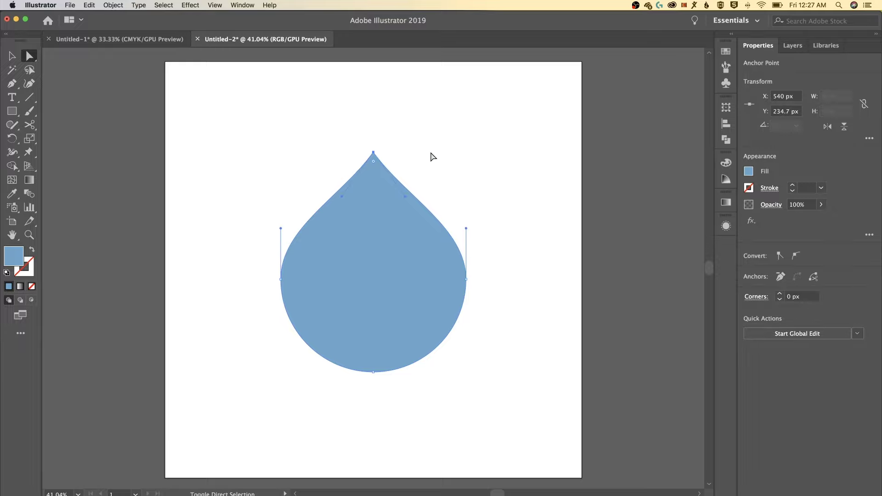
key("shift+Up")
key("shift+Up")
key("shift+Up")
key("shift+Up")
key("shift+Up")
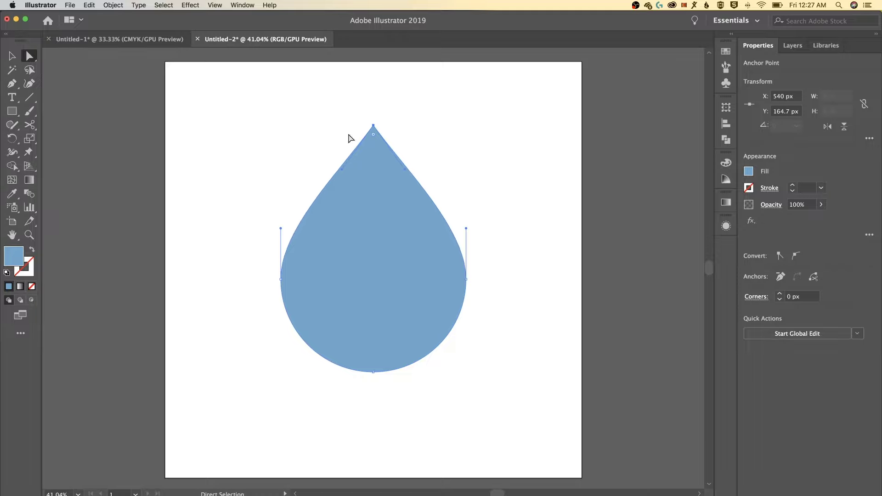
left_click(11, 56)
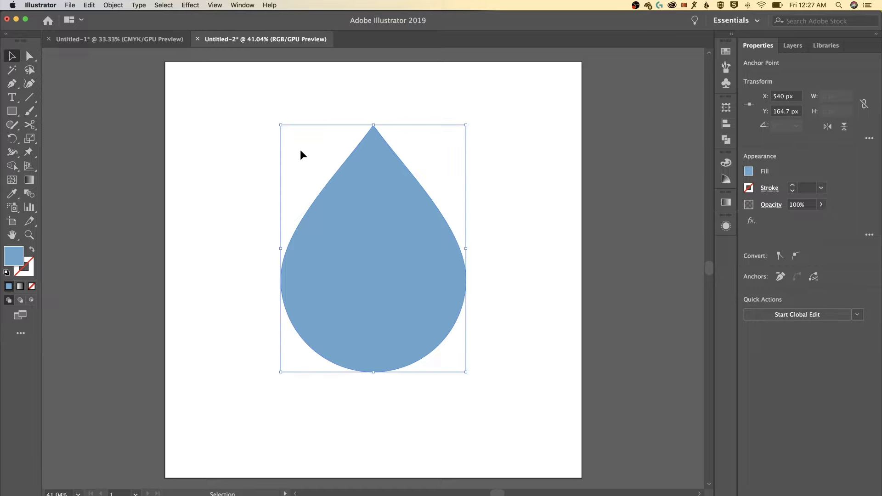
left_click(453, 175)
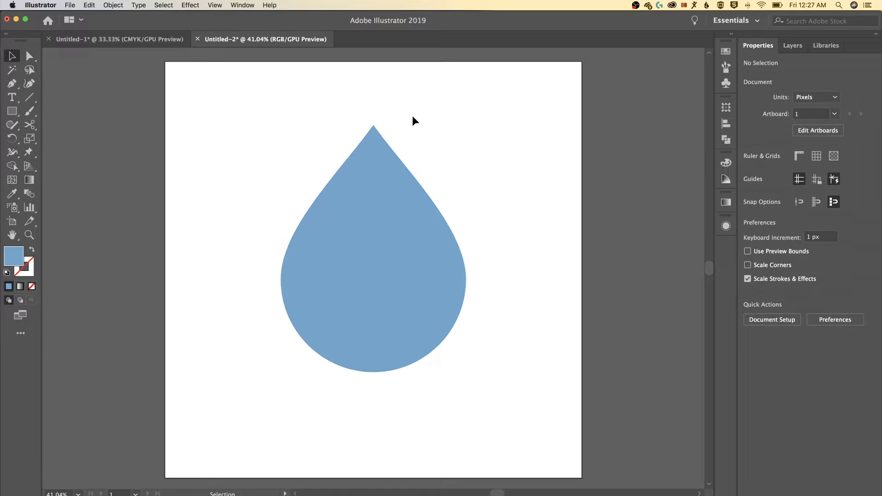
- Give the teardrop a 5 pt stroke in the same blue as its fill
left_click(367, 138)
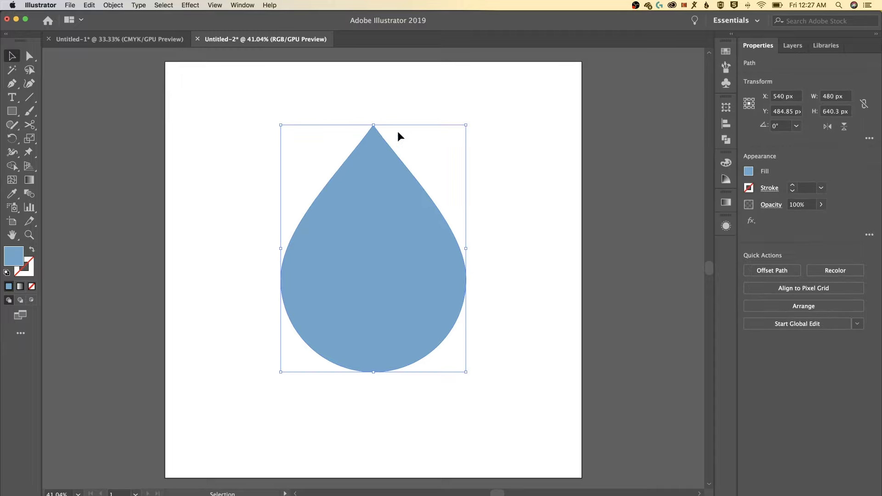
left_click(506, 138)
left_click(400, 272)
left_click_drag(29, 269, 29, 269)
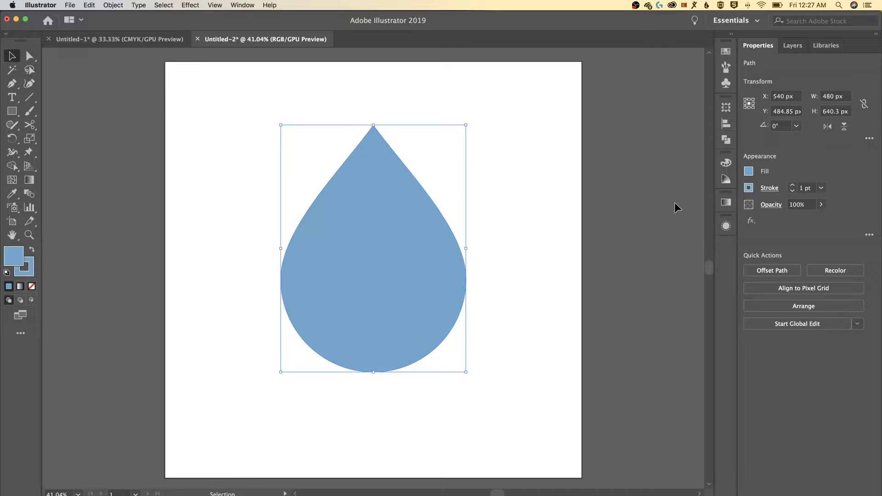
left_click(804, 189)
type("5")
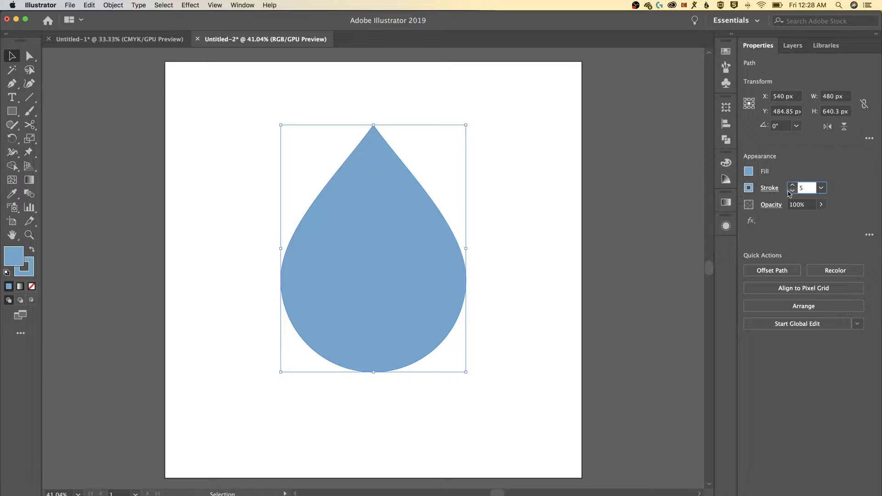
left_click(771, 192)
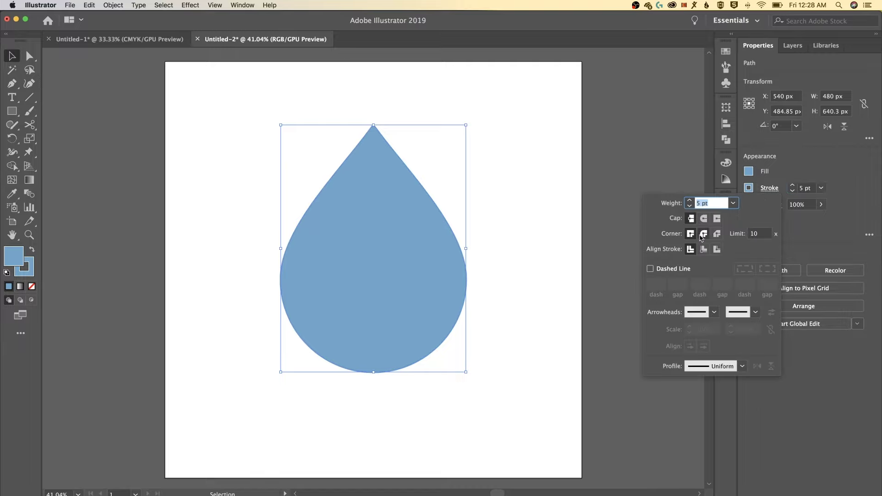
- Set the stroke to Round Join and Align to Outside, then zoom in to inspect the tip
left_click(704, 235)
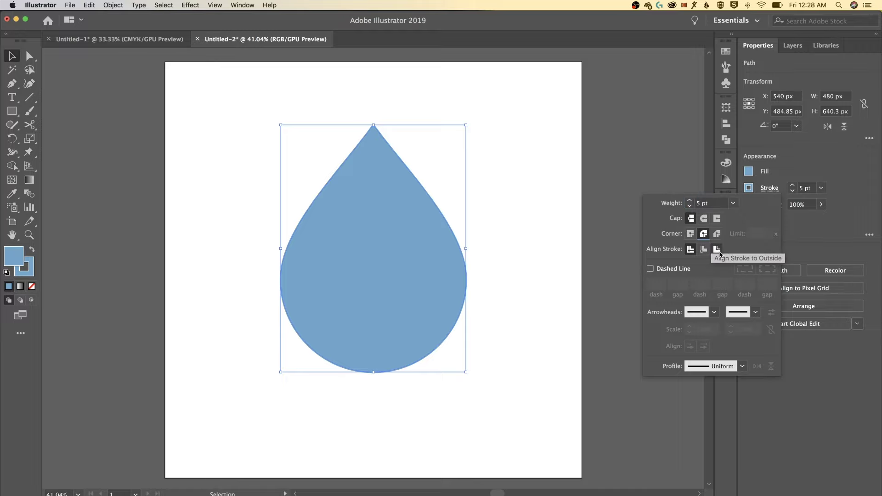
left_click(717, 249)
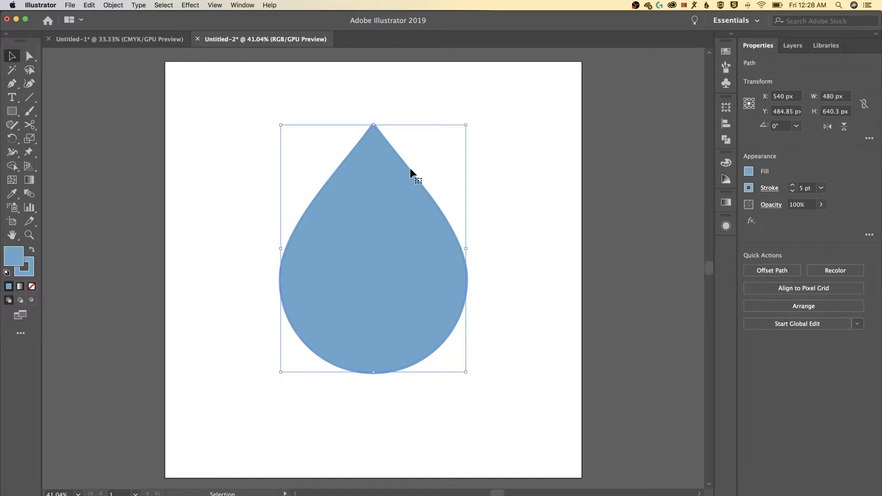
left_click(571, 173)
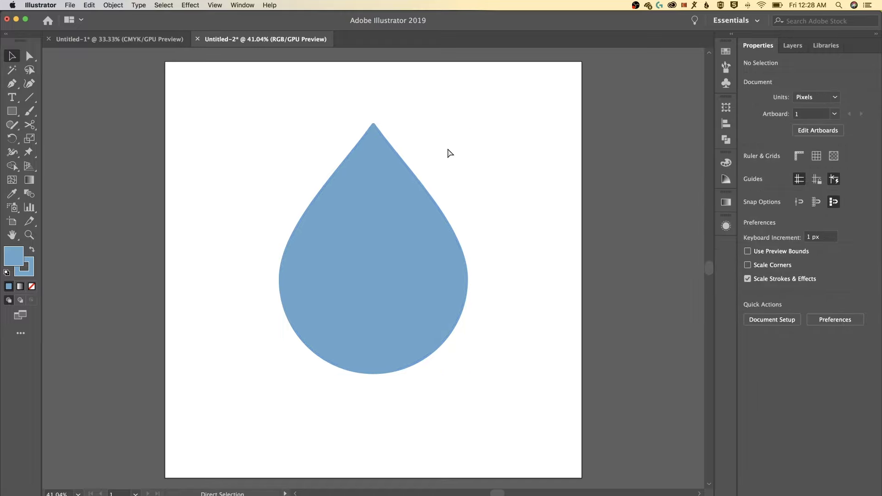
key("super+equal")
key("super+equal")
key("super+equal")
key("super+equal")
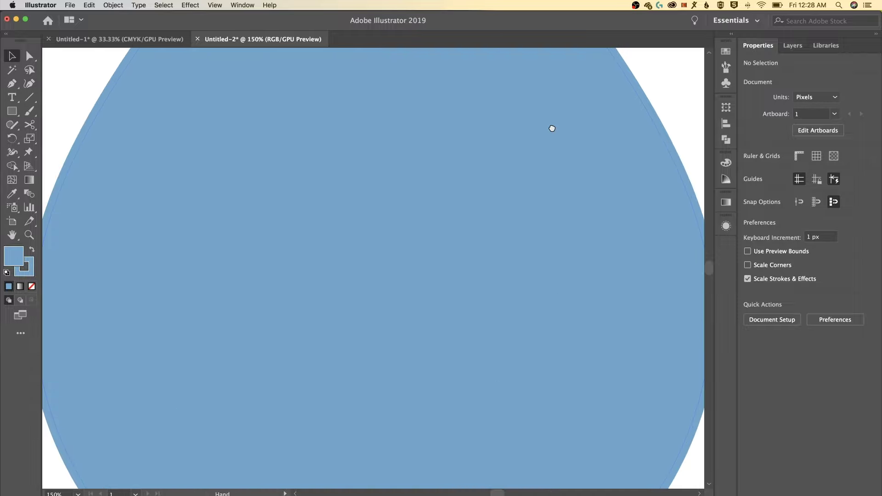
left_click_drag(551, 130, 549, 354)
scroll(523, 208, "up", 5)
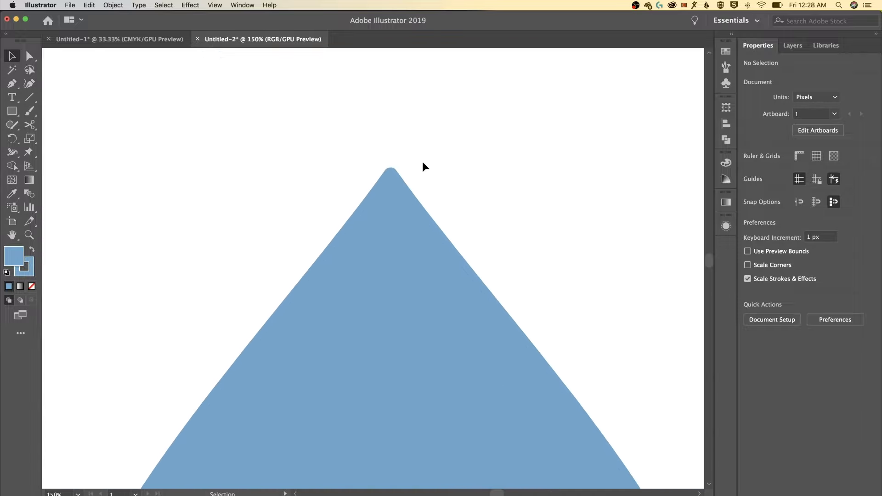
left_click_drag(435, 150, 367, 196)
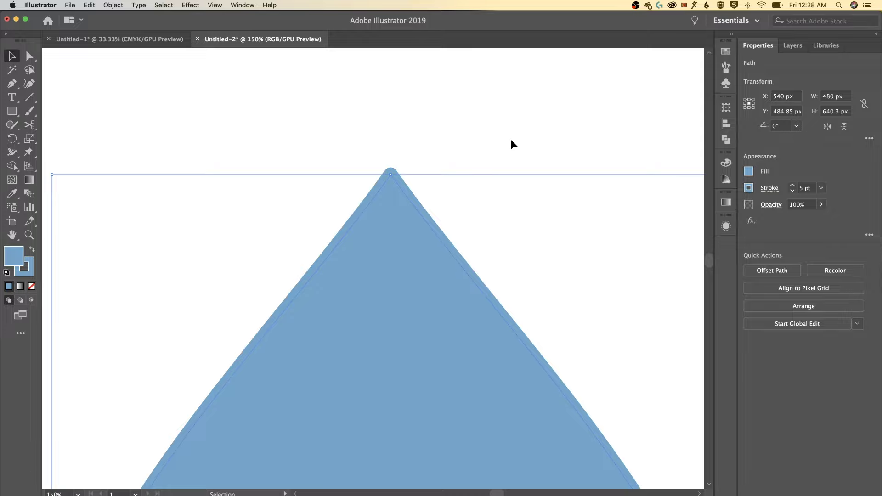
key("super+0")
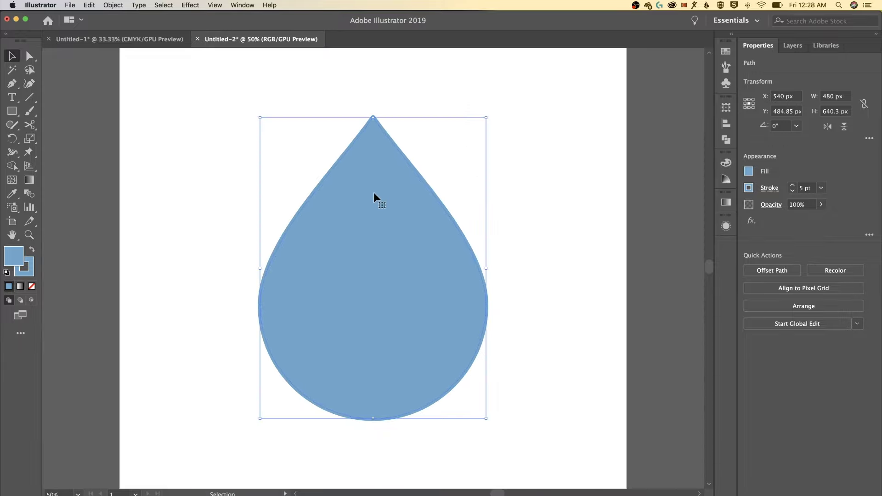
left_click(113, 4)
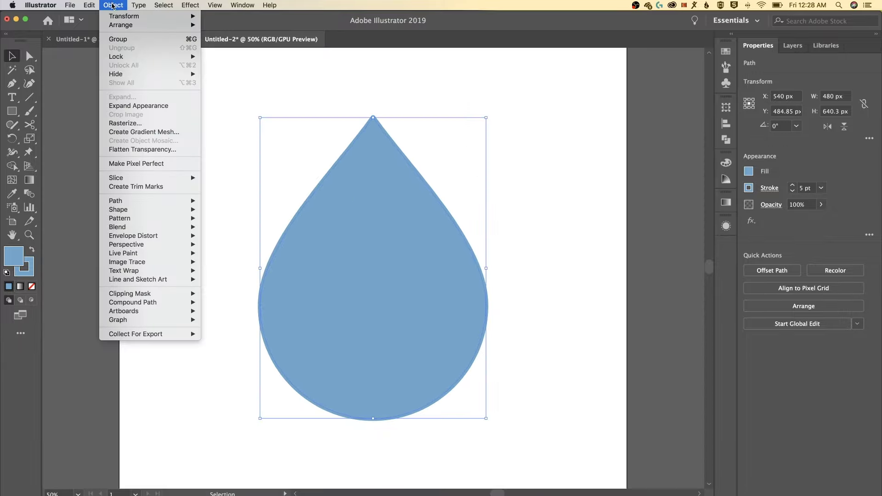
left_click(145, 106)
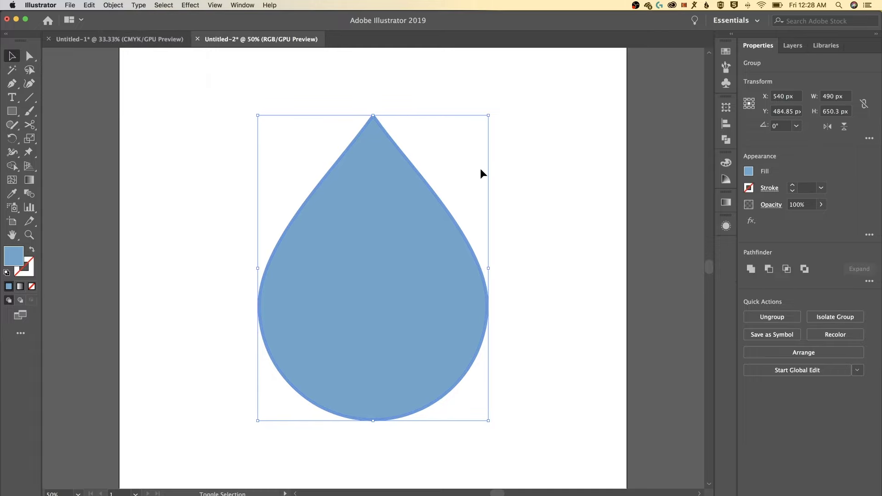
key("shift+m")
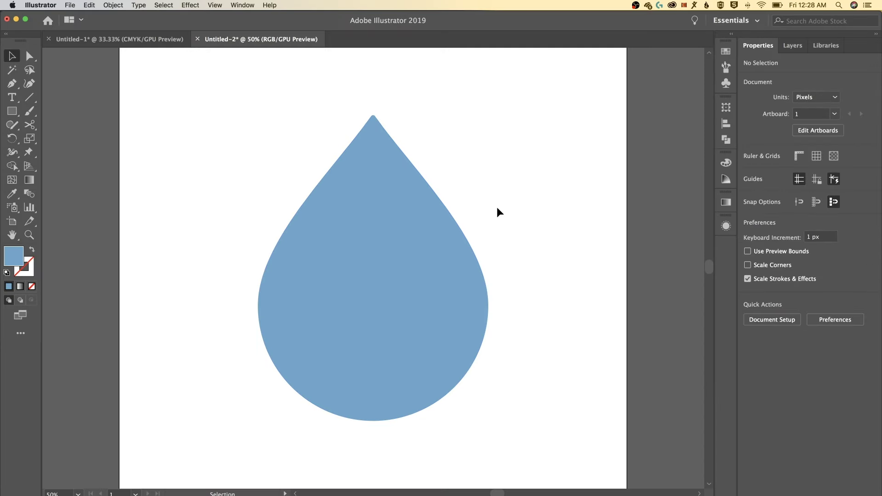
left_click(438, 263)
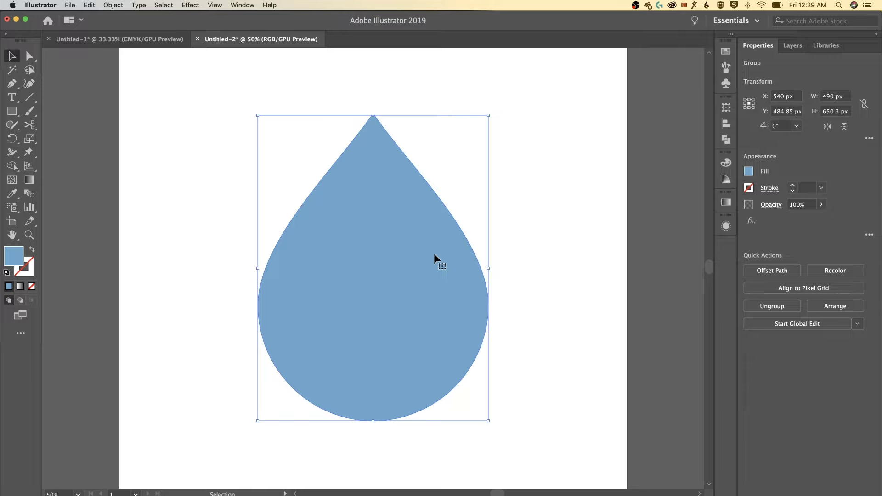
left_click(516, 236)
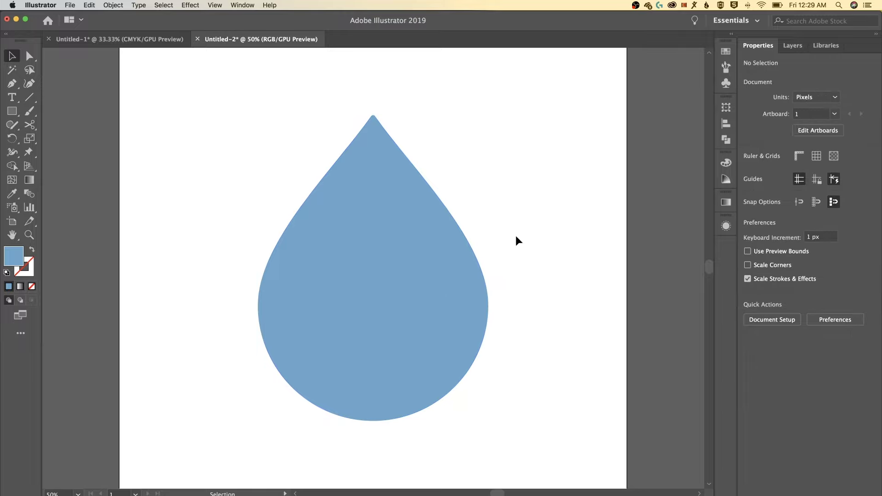
- Draw a rectangle over the drop's left half and split the drop with Shape Builder
left_click(12, 112)
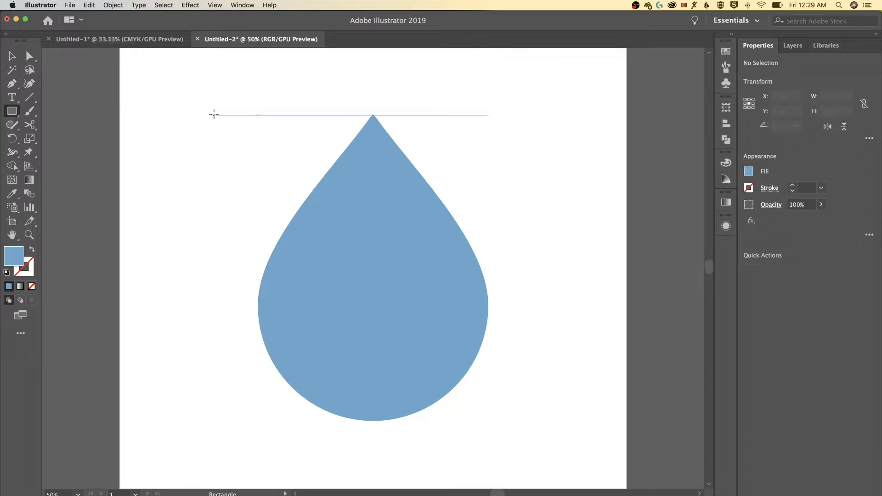
left_click_drag(210, 76, 372, 459)
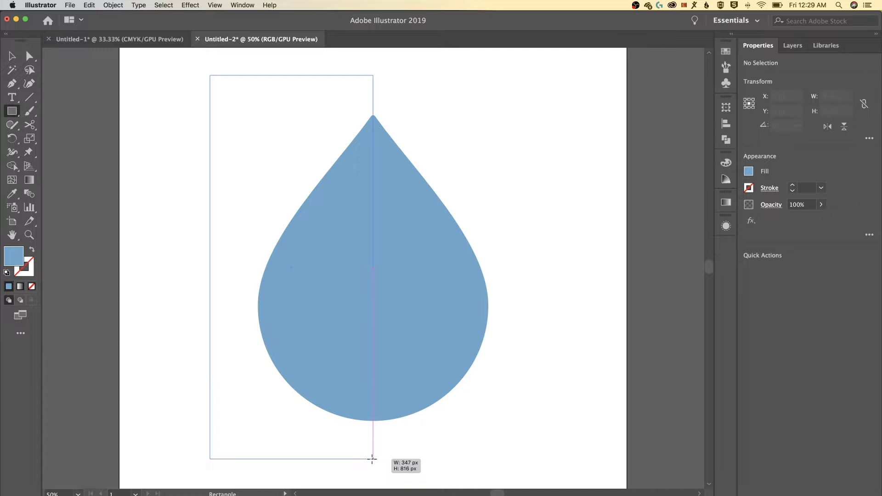
left_click_drag(372, 459, 372, 458)
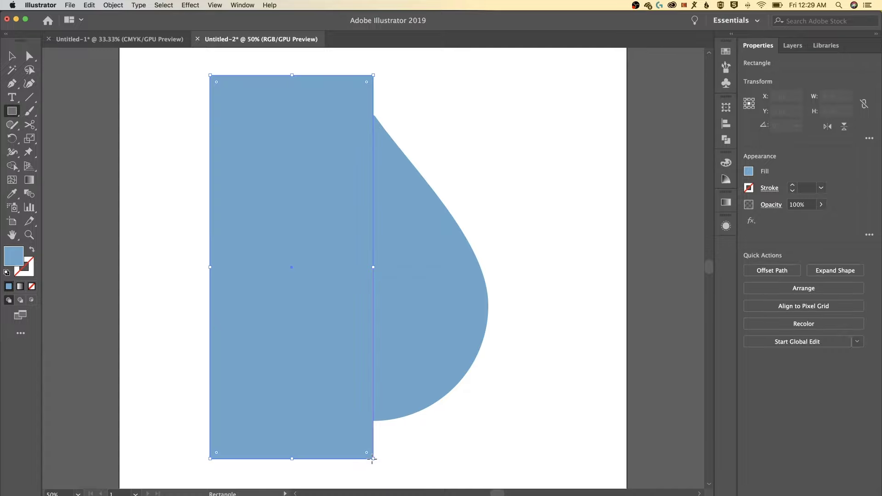
key("v")
left_click_drag(544, 232, 302, 353)
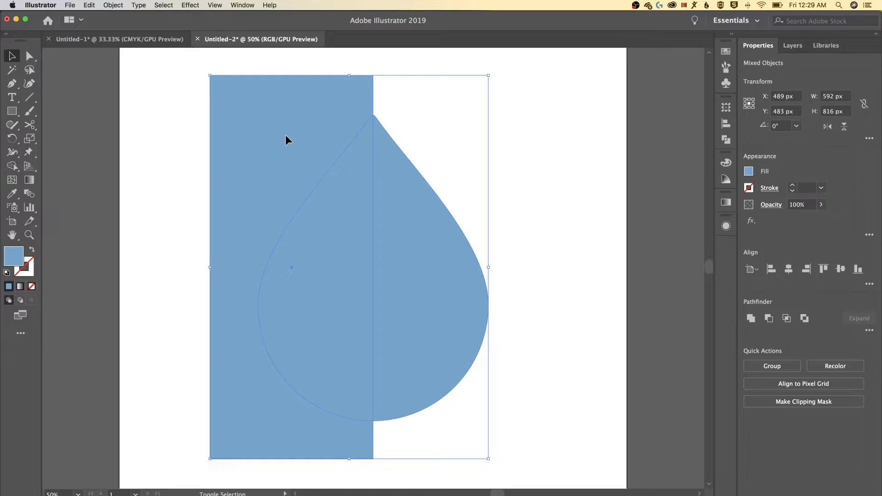
key("shift+m")
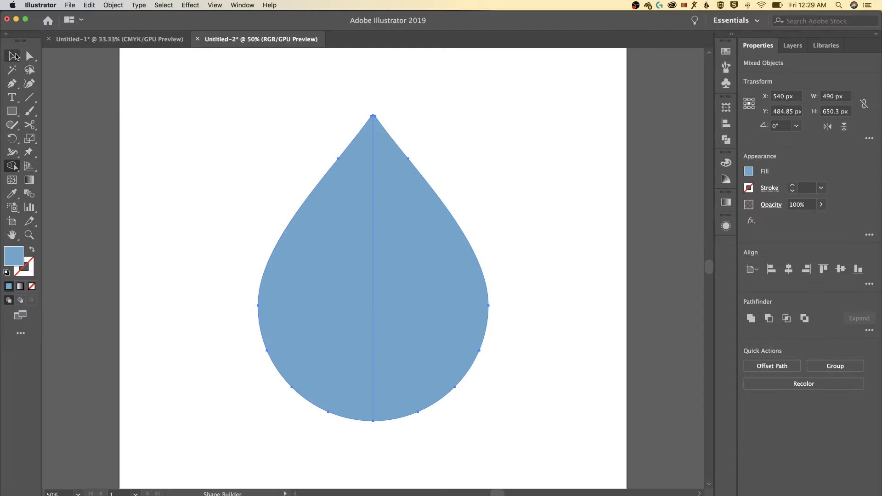
key("v")
left_click(177, 217)
- Fill the drop's left half with dark blue 235887 and bring its opacity to 75%
left_click(333, 261)
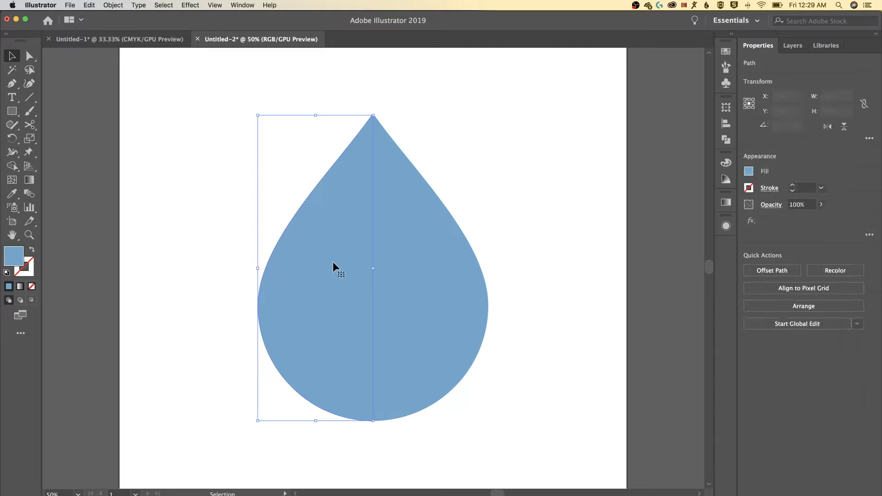
double_click(13, 255)
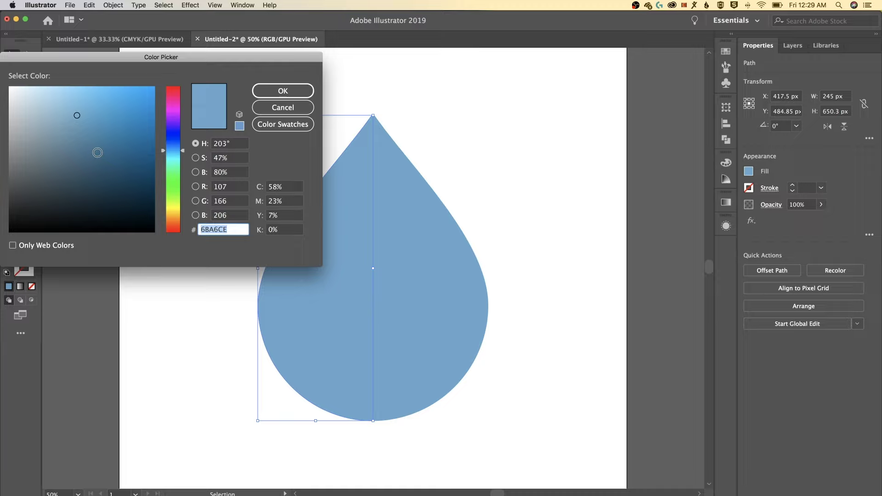
left_click_drag(97, 153, 104, 157)
left_click_drag(182, 150, 181, 148)
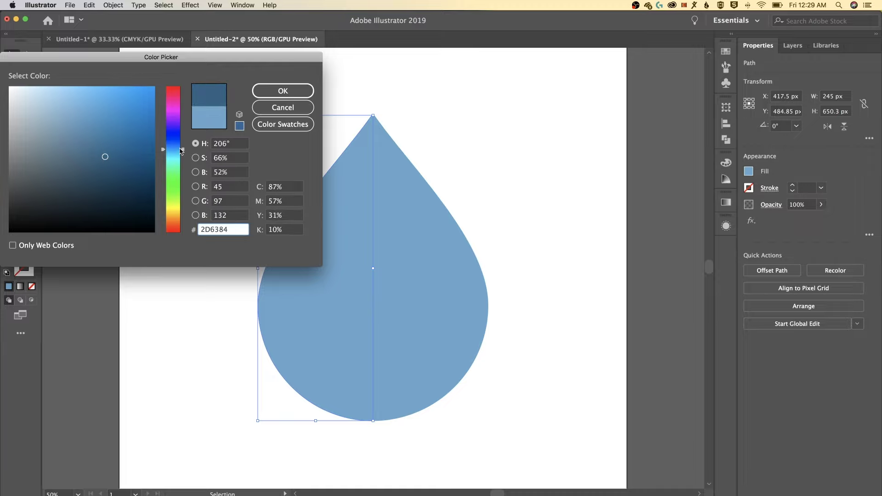
left_click_drag(102, 163, 116, 155)
left_click(283, 92)
left_click(523, 193)
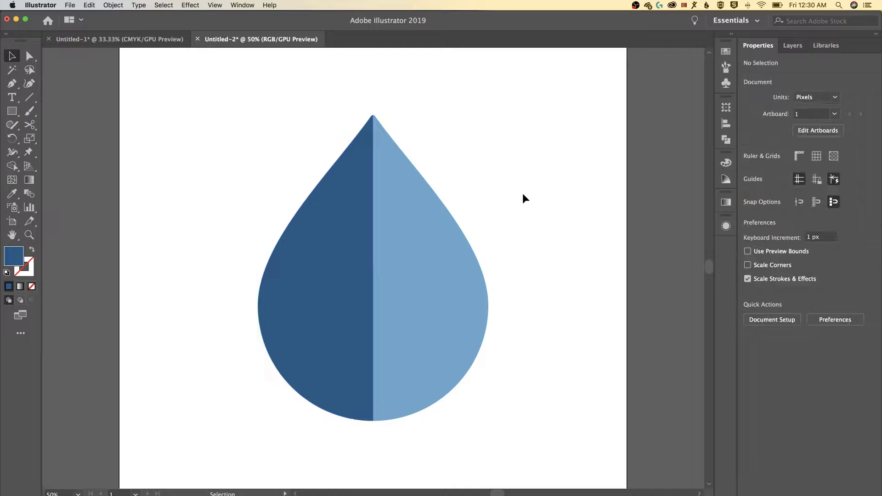
left_click(321, 288)
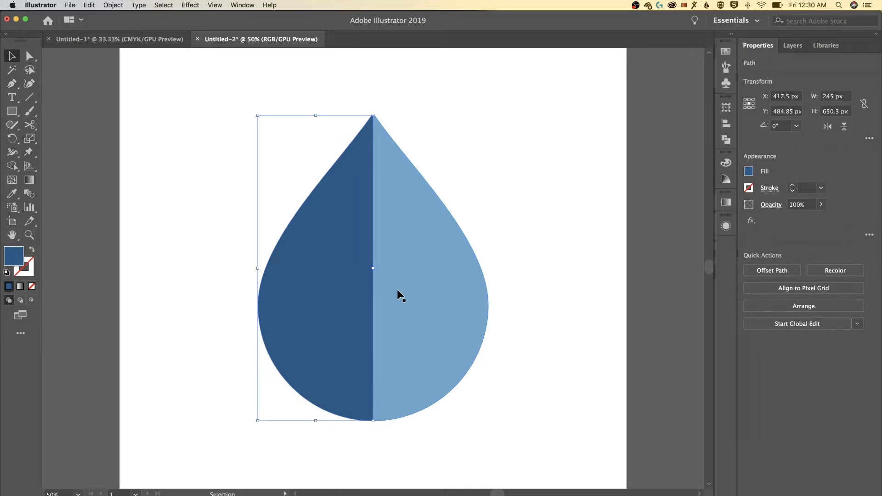
left_click(803, 205)
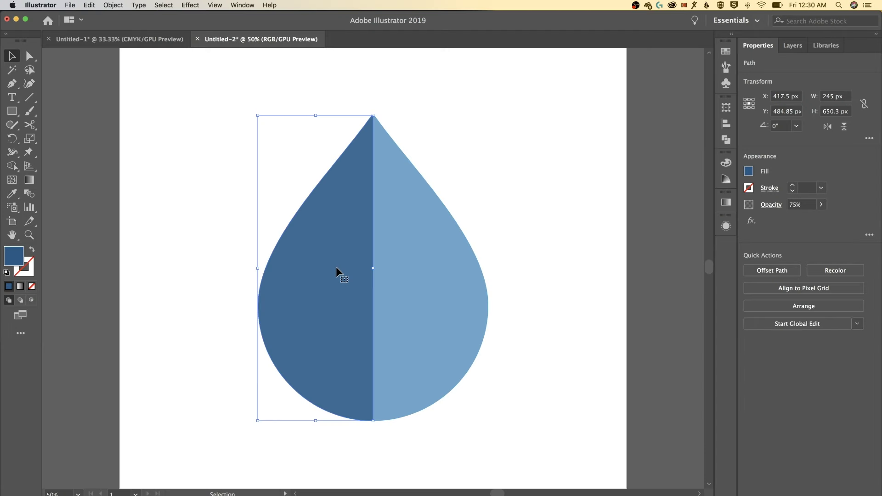
- With the Pen tool and Alt, bend the drop's centre dividing line leftward into a curve
key("p")
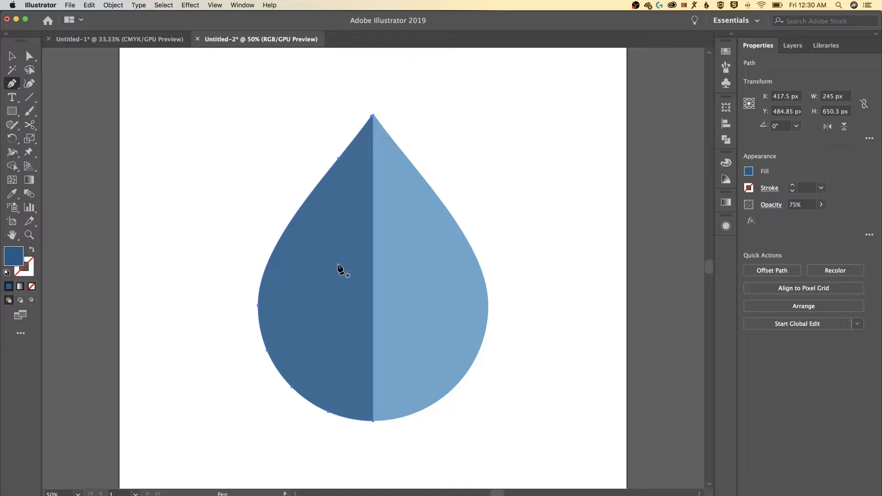
key("alt")
left_click_drag(373, 272, 343, 279)
left_click_drag(322, 303, 322, 303)
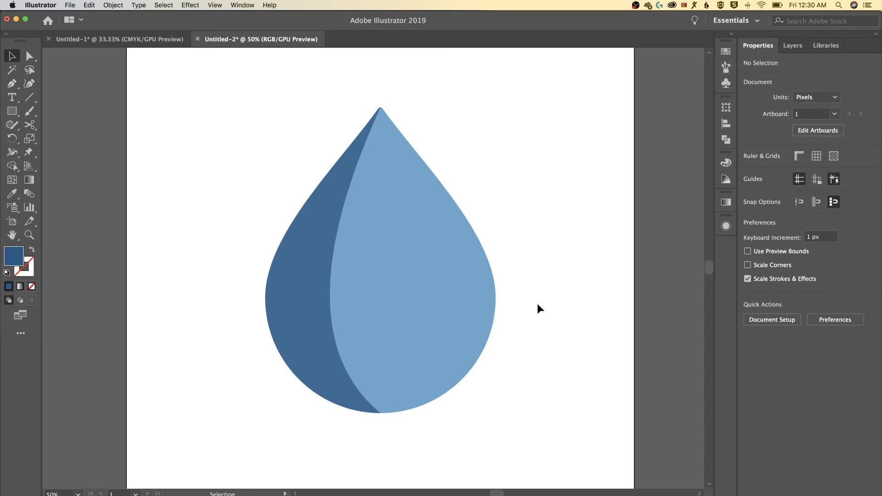
- Pull out handles on the dark left half's seam anchor to smooth the dividing curve
left_click(320, 310)
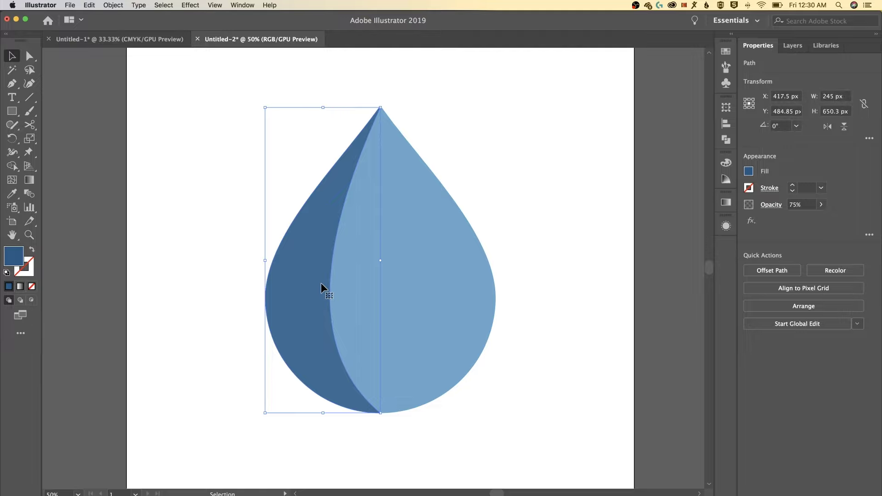
key("p")
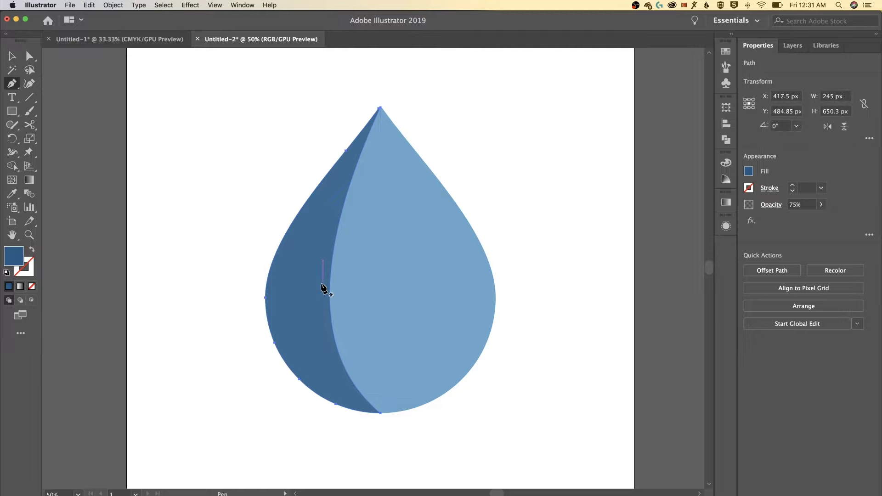
key("alt")
left_click_drag(330, 284, 330, 291)
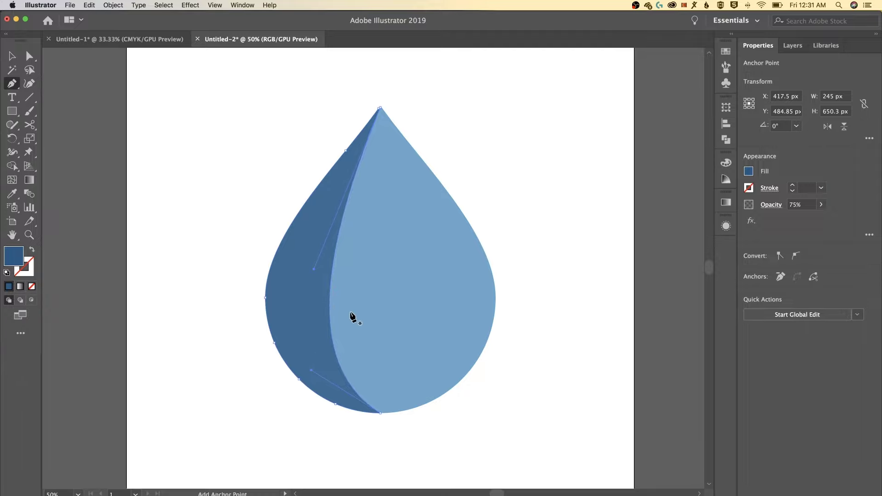
key("v")
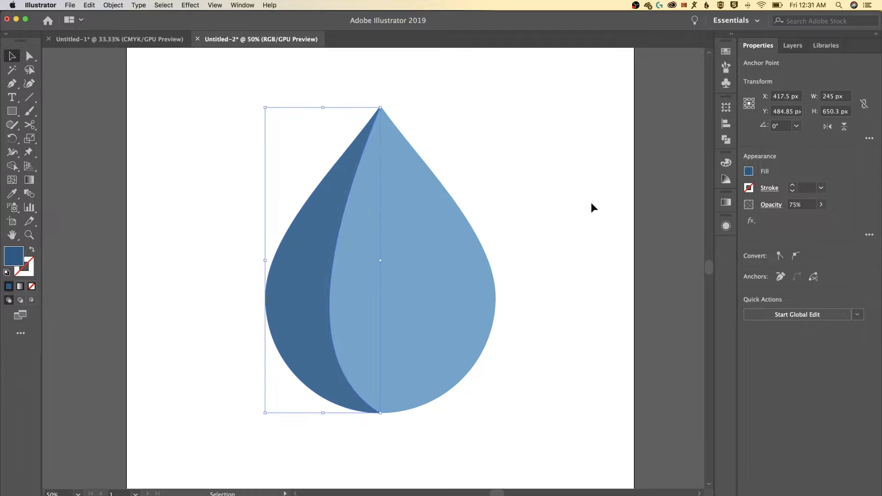
left_click(590, 206)
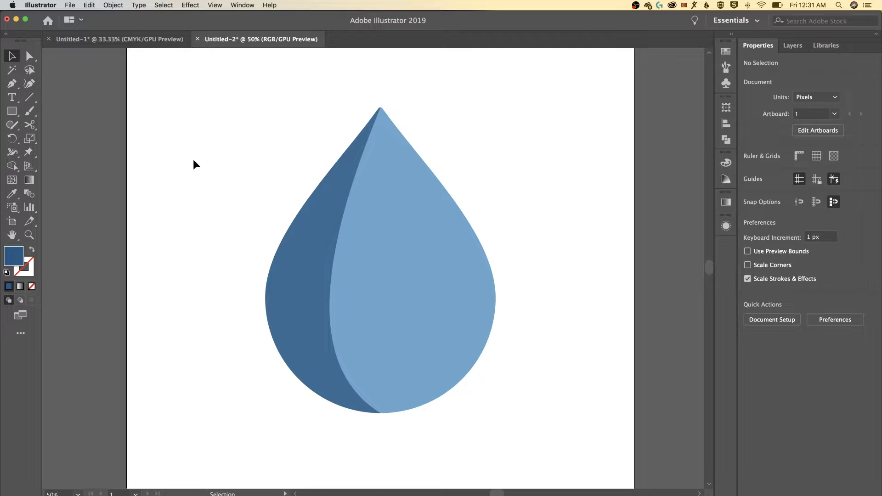
- Set up the Pen tool with no fill and a white stroke
left_click(12, 84)
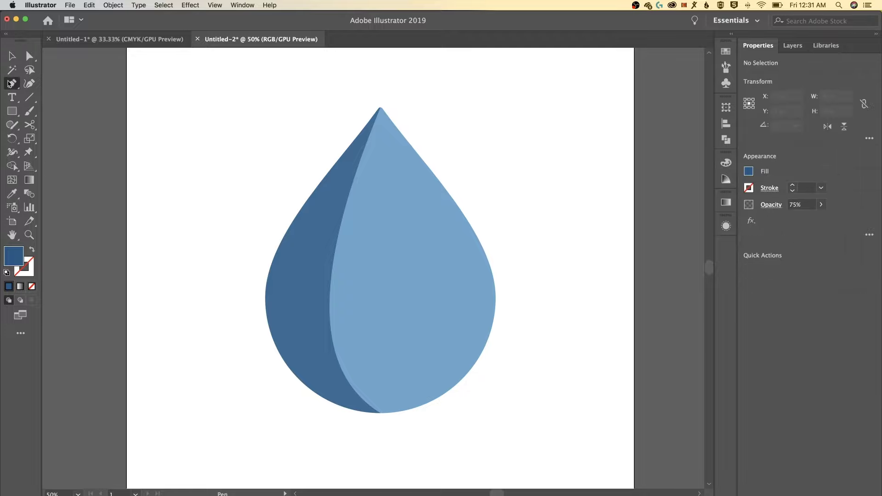
left_click(31, 252)
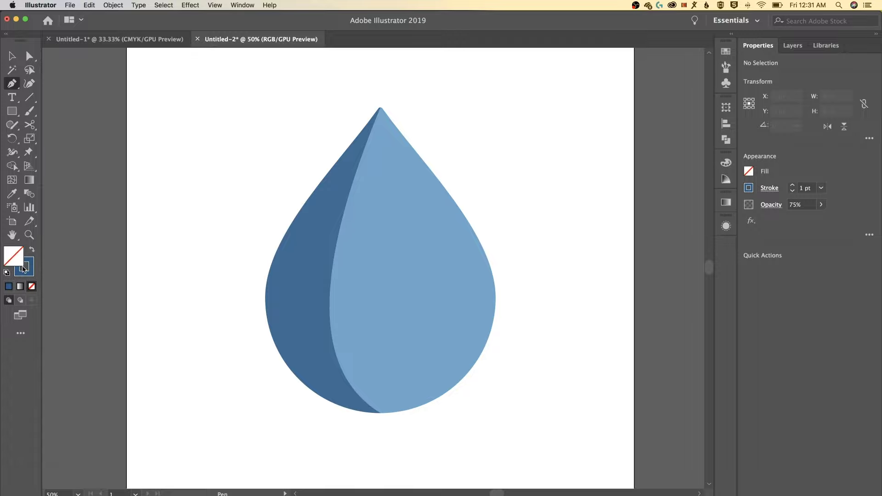
left_click(29, 269)
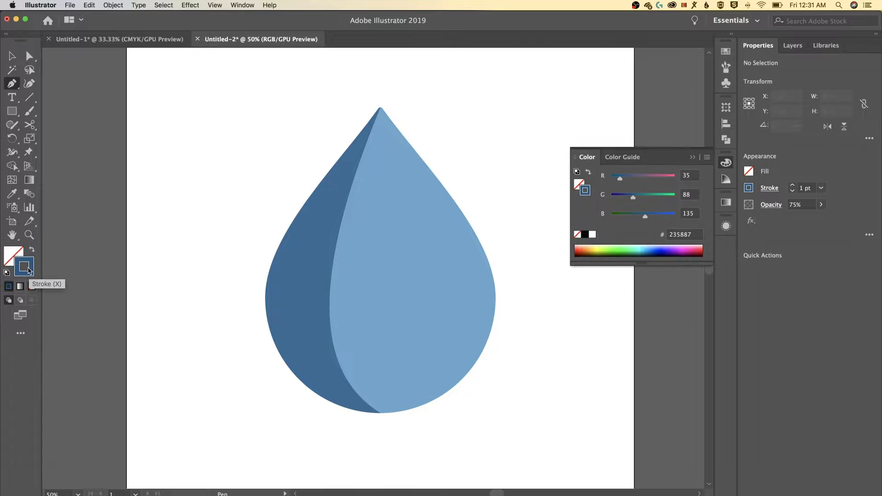
double_click(23, 265)
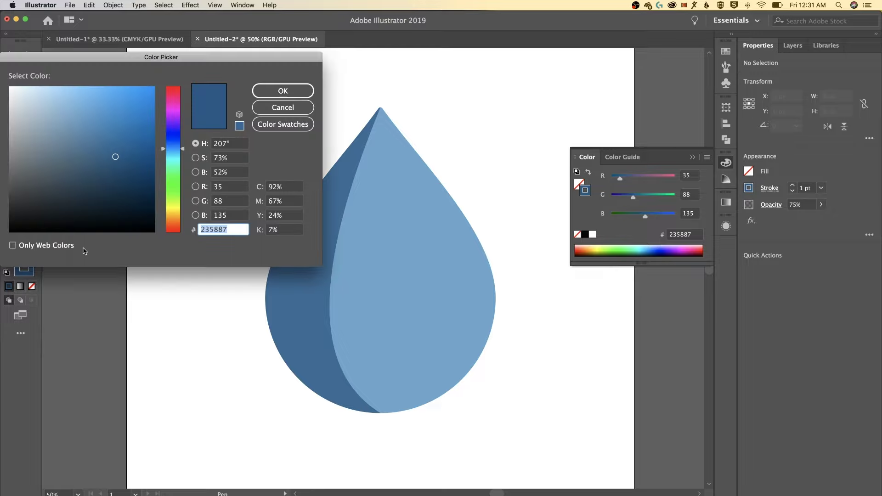
left_click_drag(117, 144, 9, 86)
left_click(285, 92)
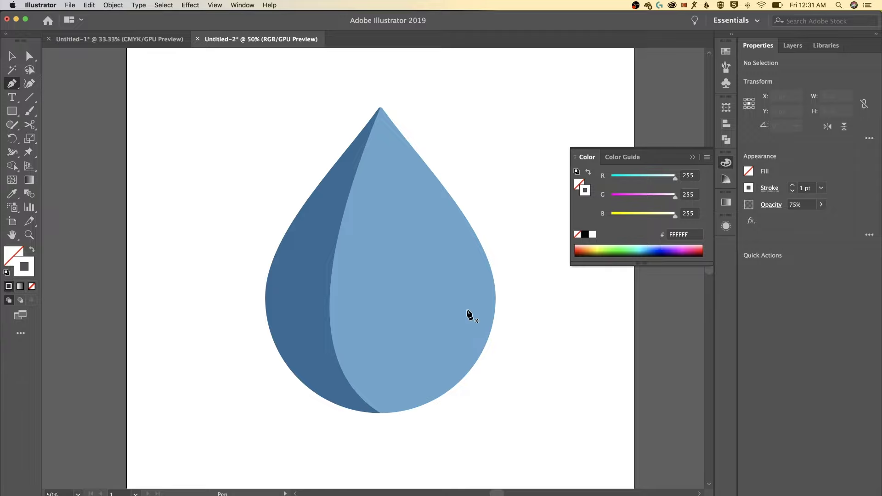
- Draw a three-point curved highlight path inside the drop's lower right side
left_click(467, 310)
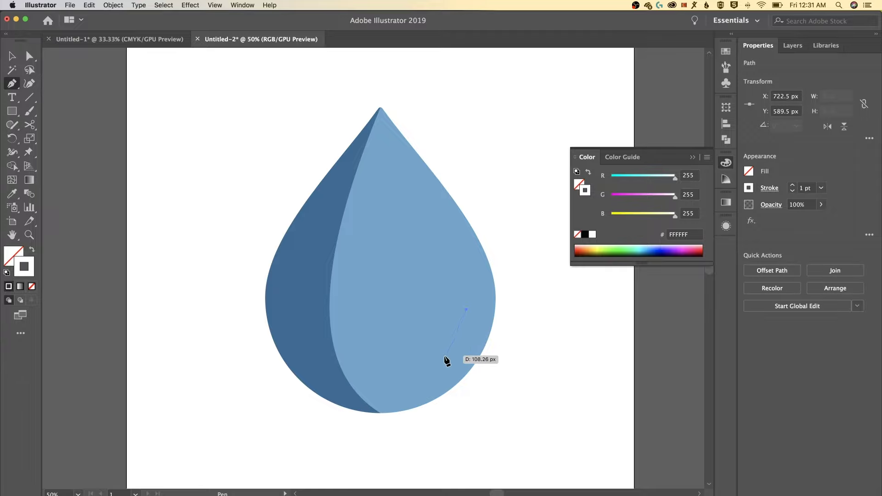
left_click(411, 381)
left_click(360, 394)
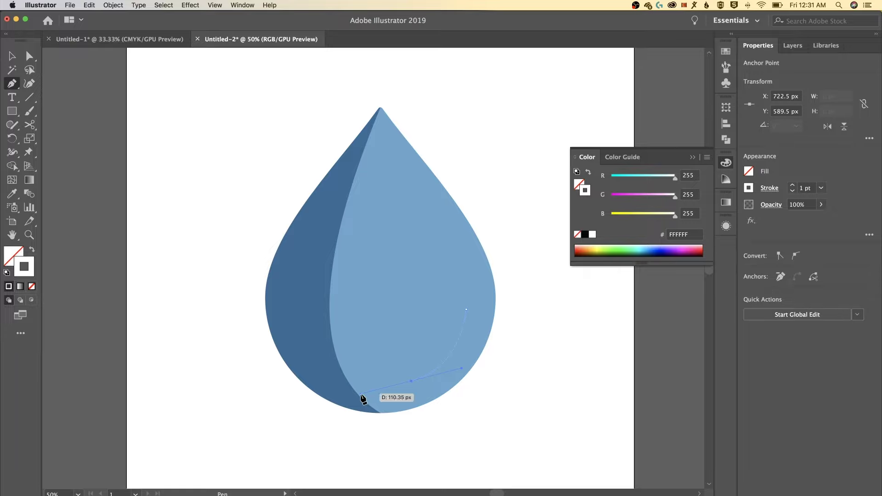
- Give the highlight arc a 30 pt stroke weight with Round Cap ends
left_click(812, 188)
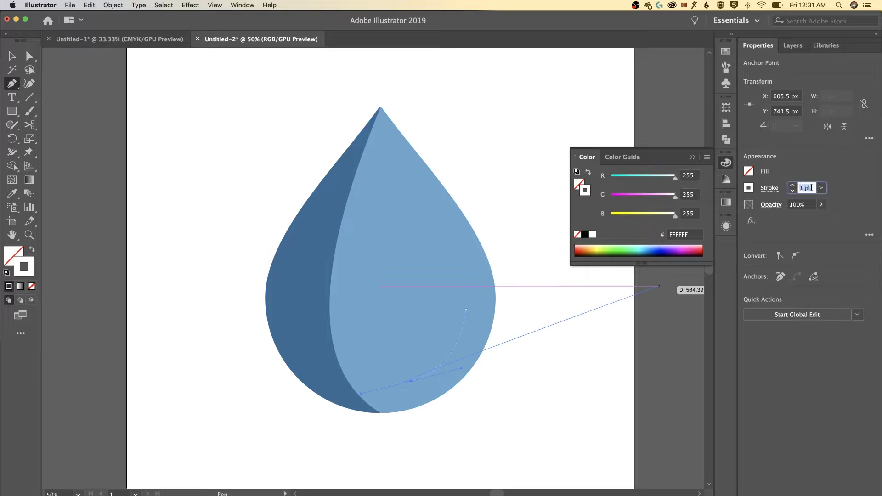
type("10")
key("Return")
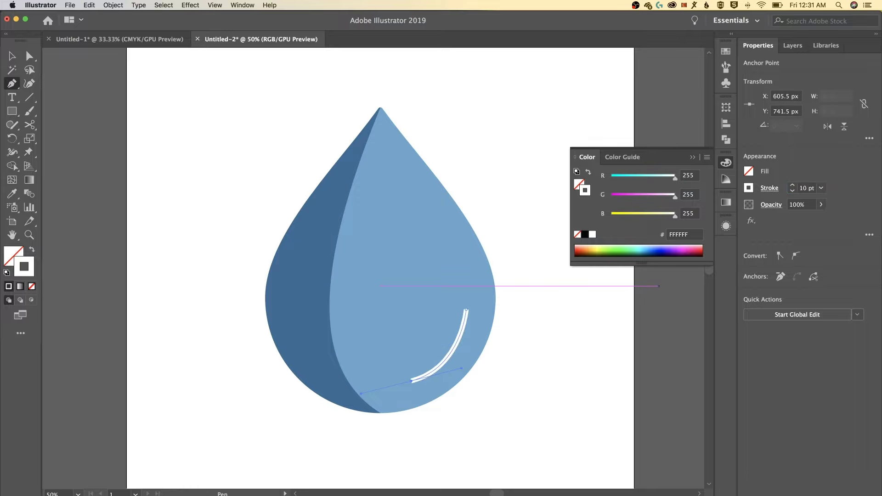
left_click(811, 190)
type("30")
key("Return")
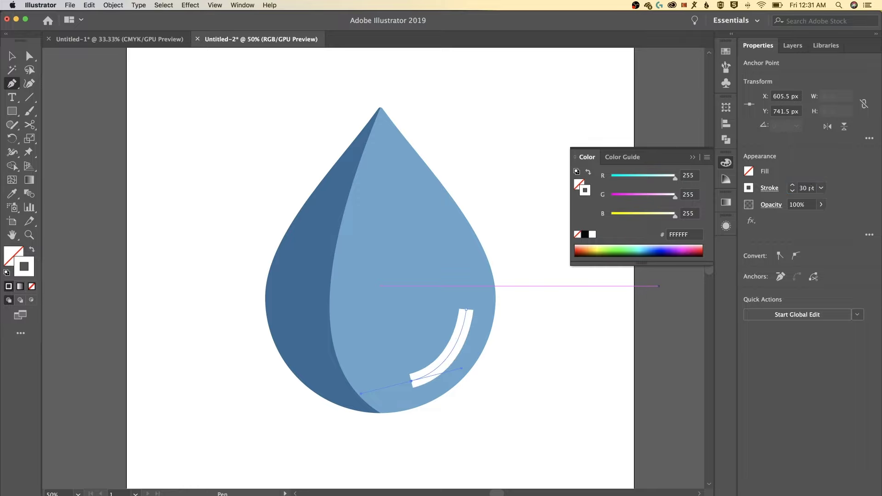
left_click(769, 189)
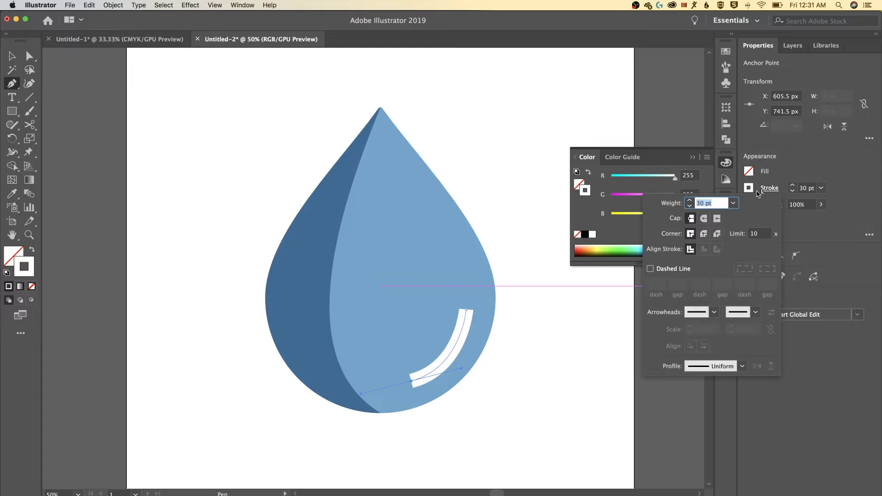
left_click(704, 219)
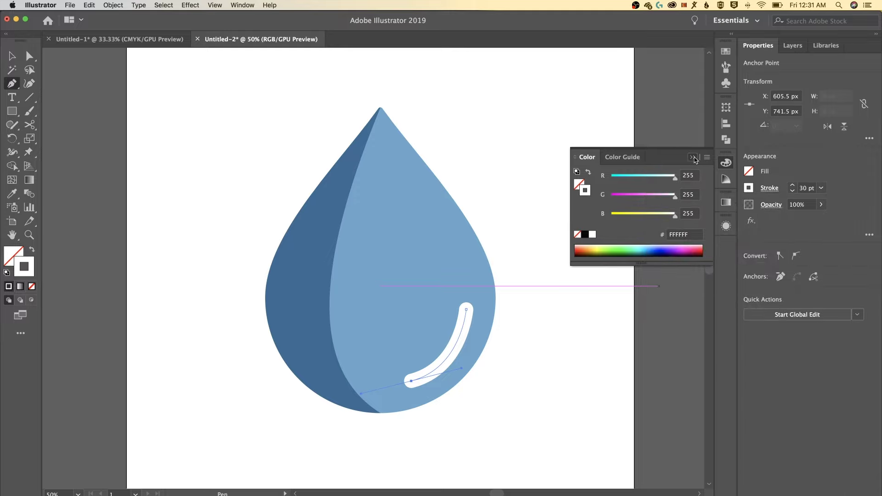
- Cut the highlight arc near its lower end with Scissors and delete the small piece
left_click(692, 158)
left_click(12, 56)
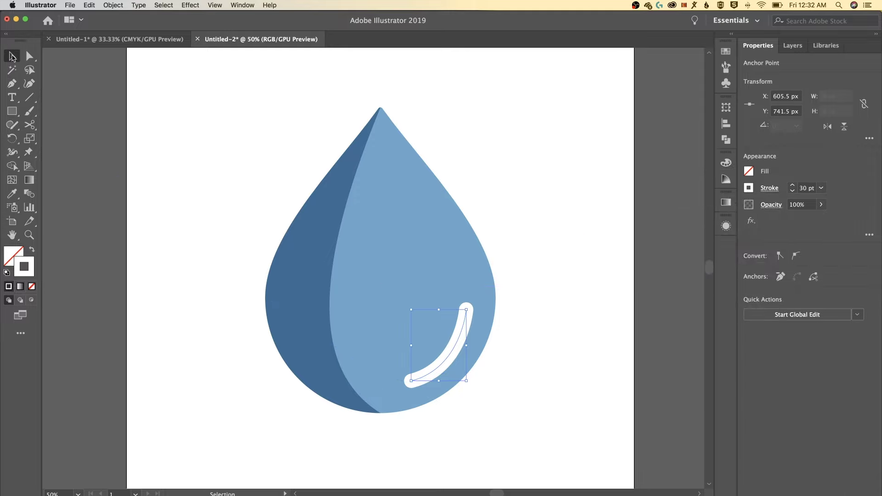
left_click(572, 174)
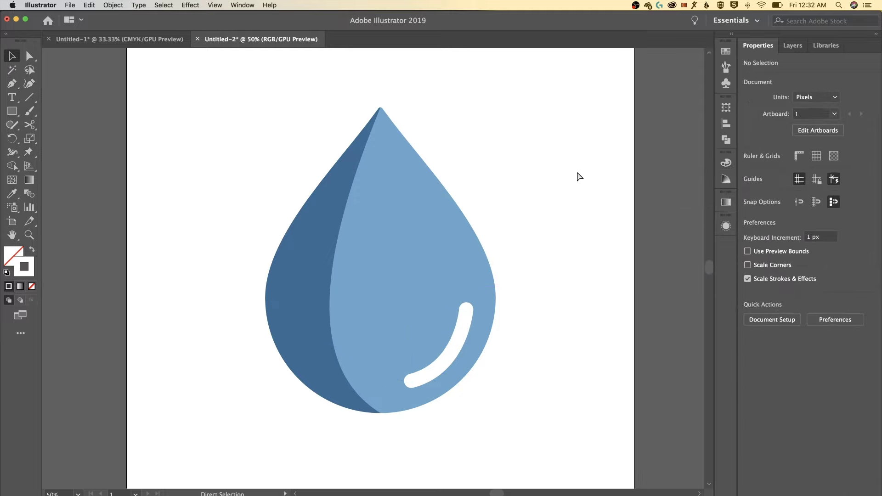
key("super+minus")
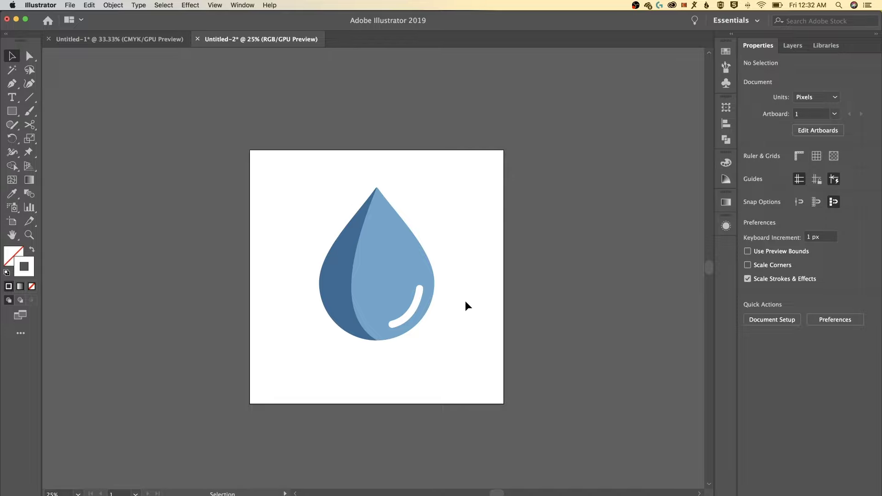
key("super+plus")
key("super+plus")
key("super+plus")
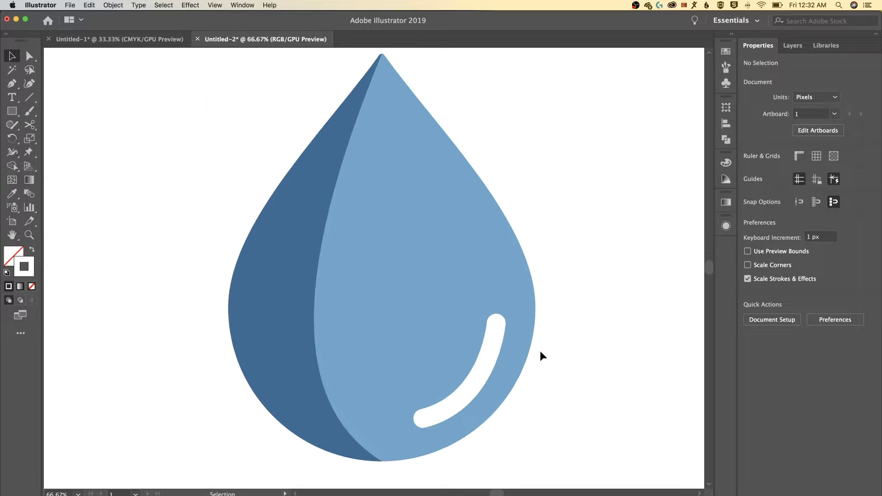
left_click_drag(564, 357, 489, 312)
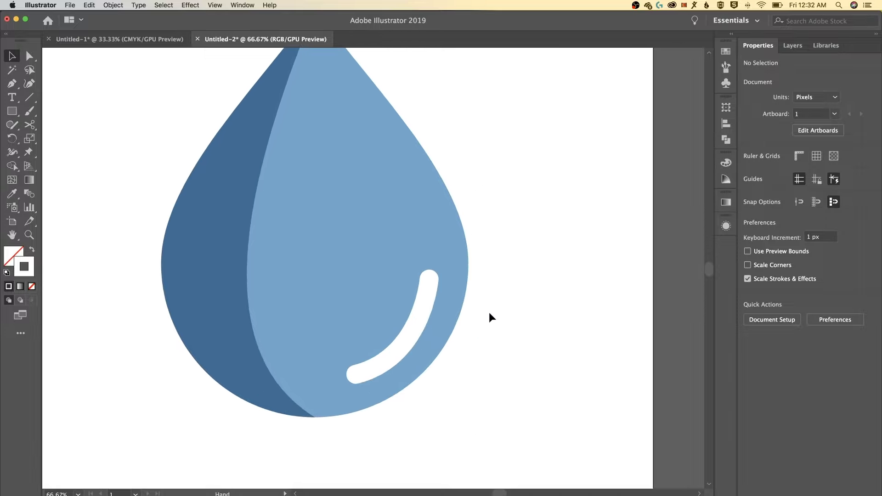
left_click(421, 317)
key("c")
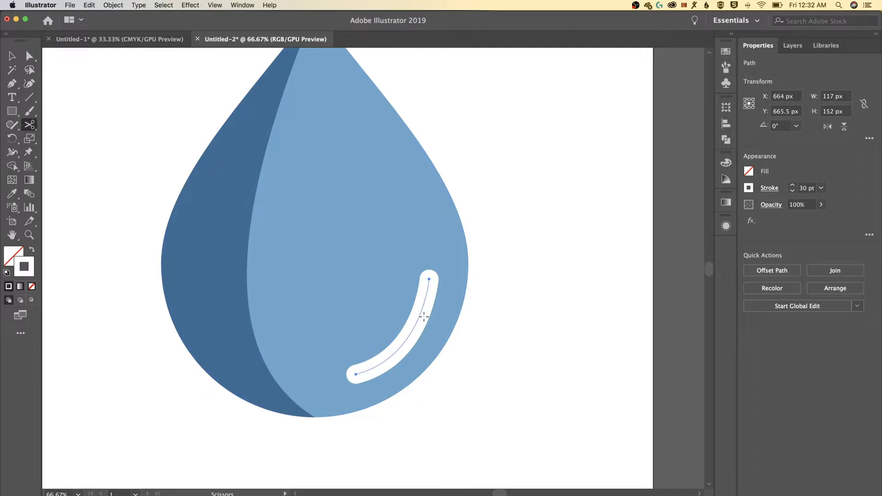
left_click(396, 355)
key("v")
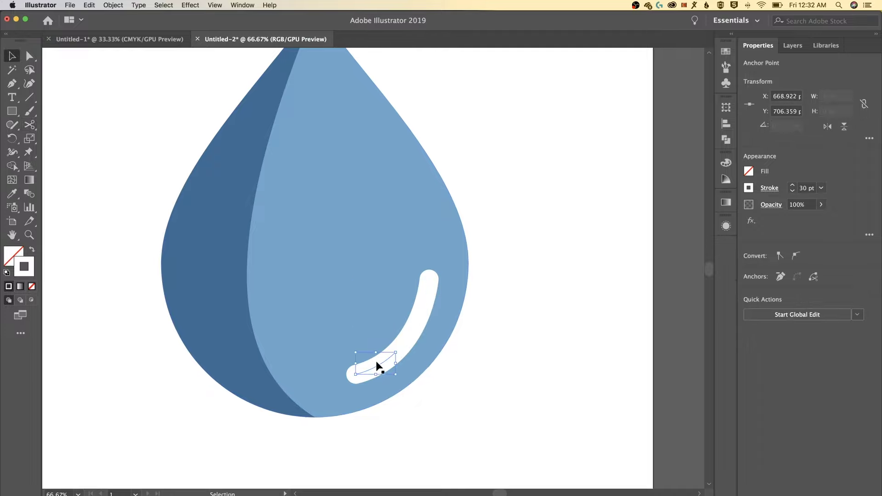
key("Delete")
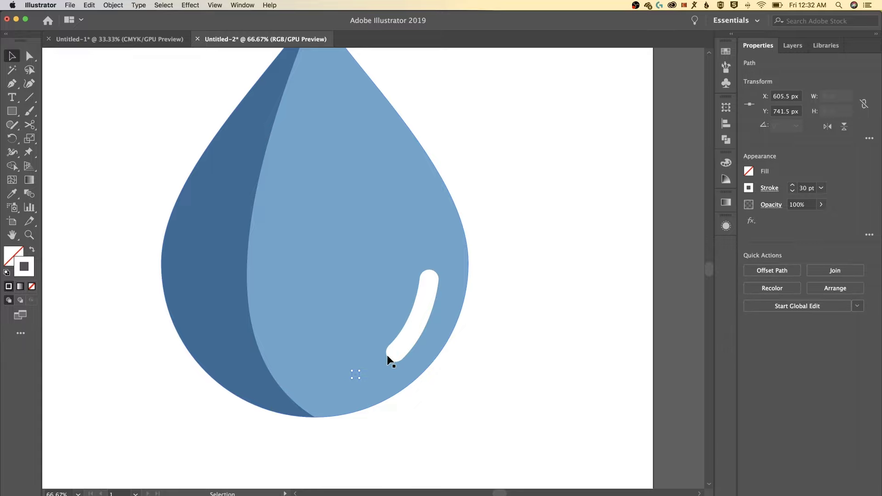
left_click(500, 366)
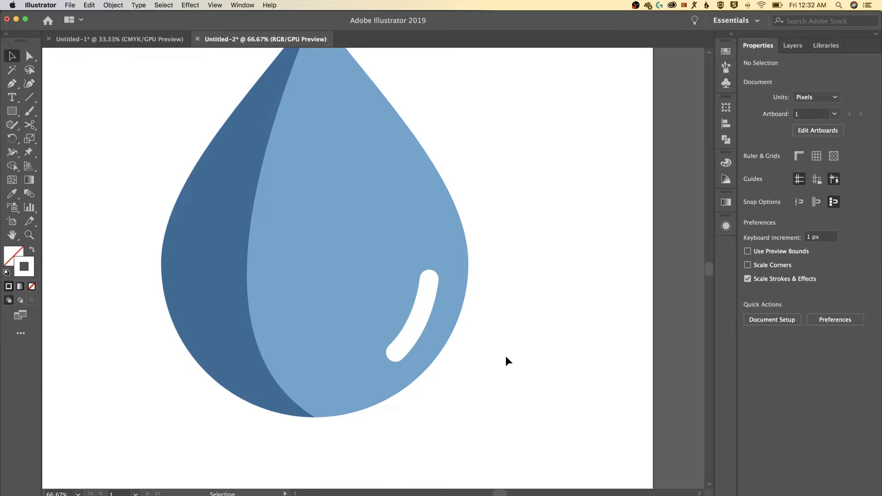
- Rotate the shortened highlight arc slightly so it follows the drop's curve
left_click(420, 287)
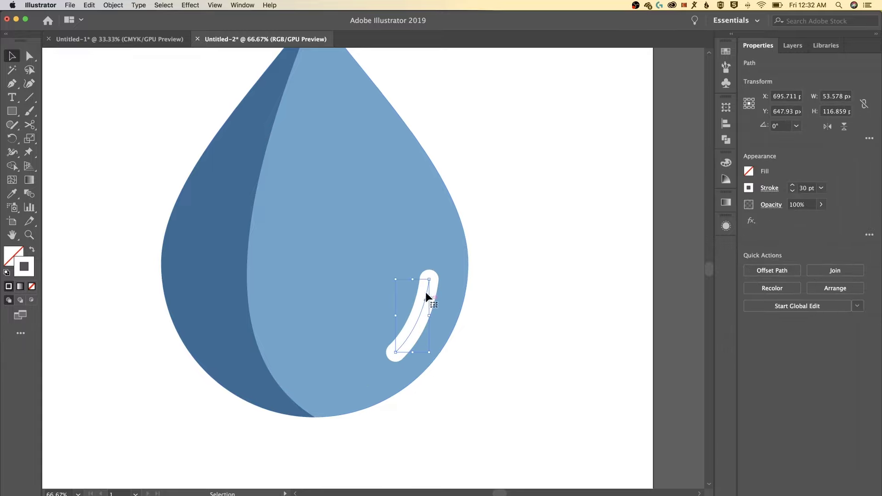
left_click_drag(434, 272, 413, 314)
left_click(551, 233)
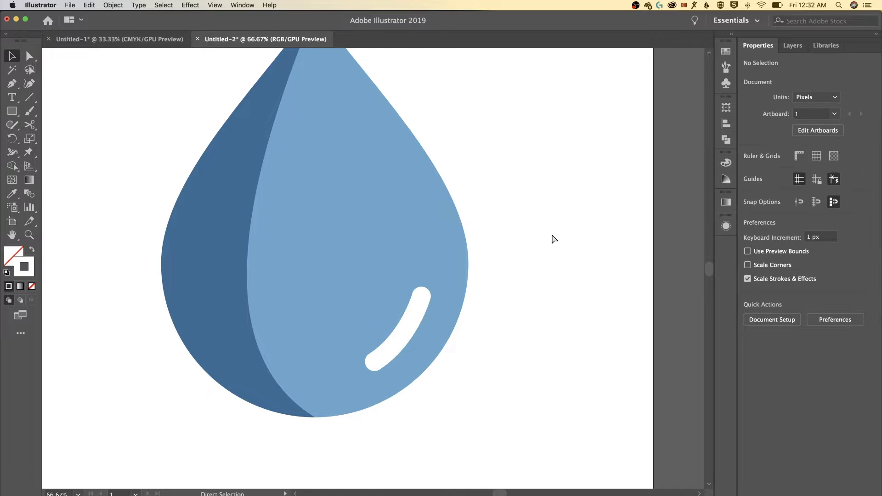
key("super+minus")
key("super+minus")
left_click(390, 297)
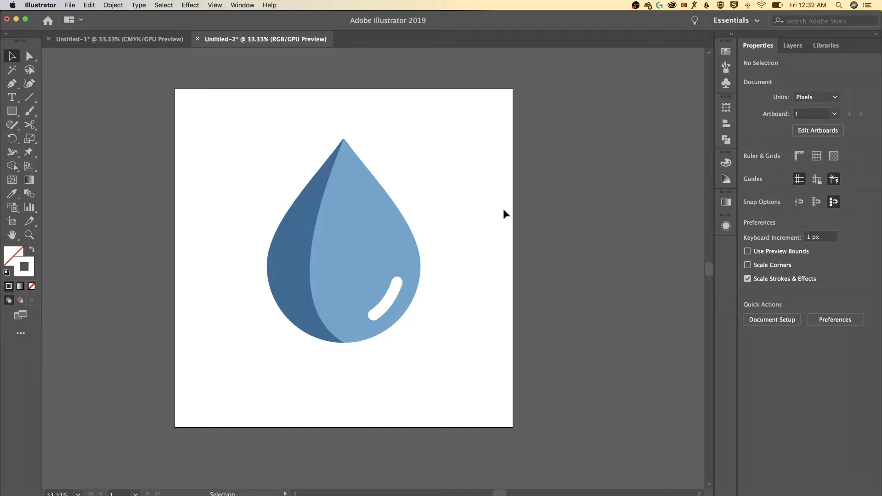
- Draw an artboard-sized square filled with dark blue-grey 1C2933
left_click(12, 110)
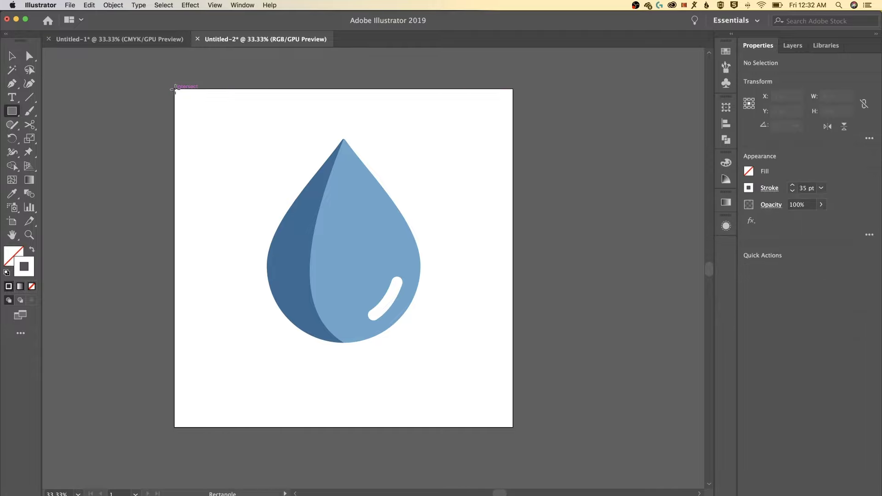
left_click_drag(175, 89, 513, 427)
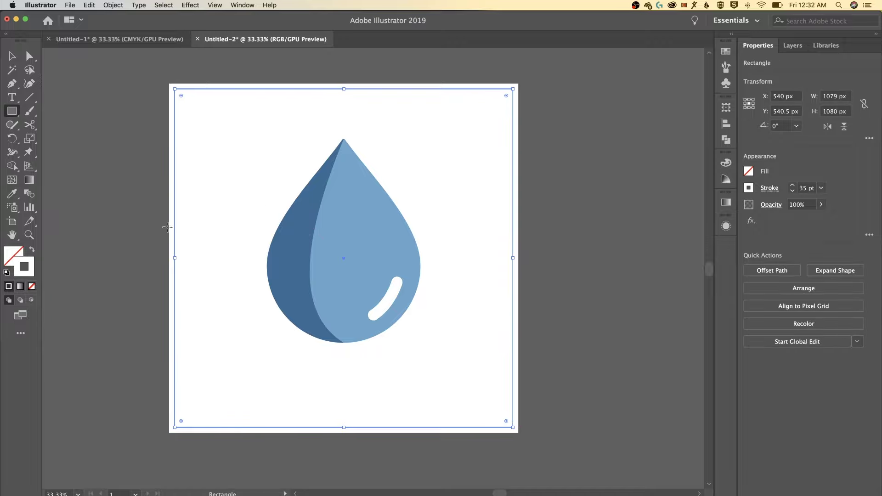
left_click(33, 250)
double_click(17, 253)
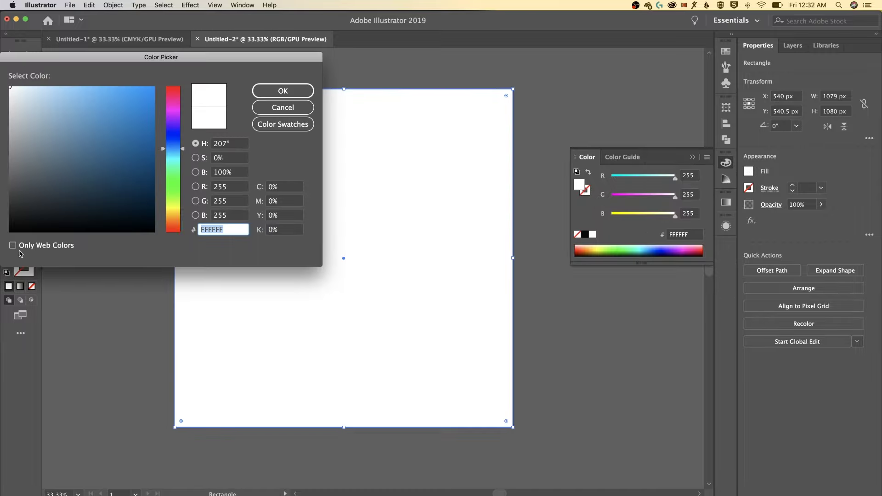
left_click_drag(55, 200, 76, 203)
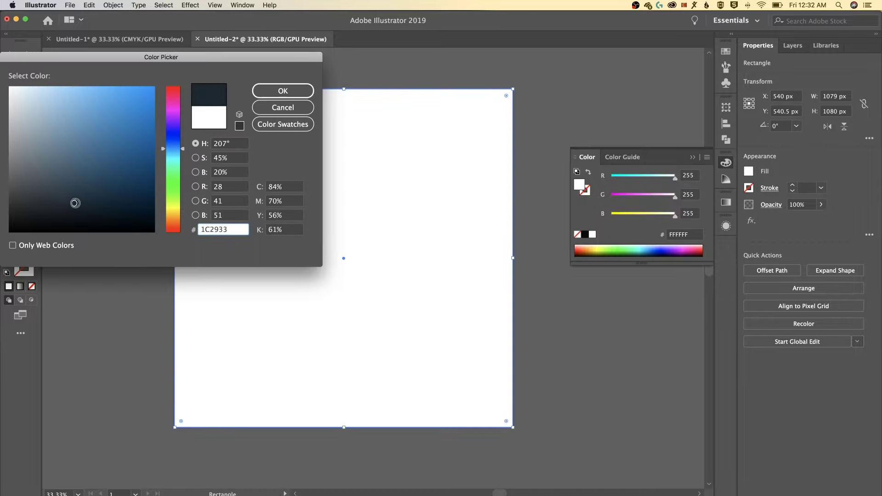
left_click(295, 94)
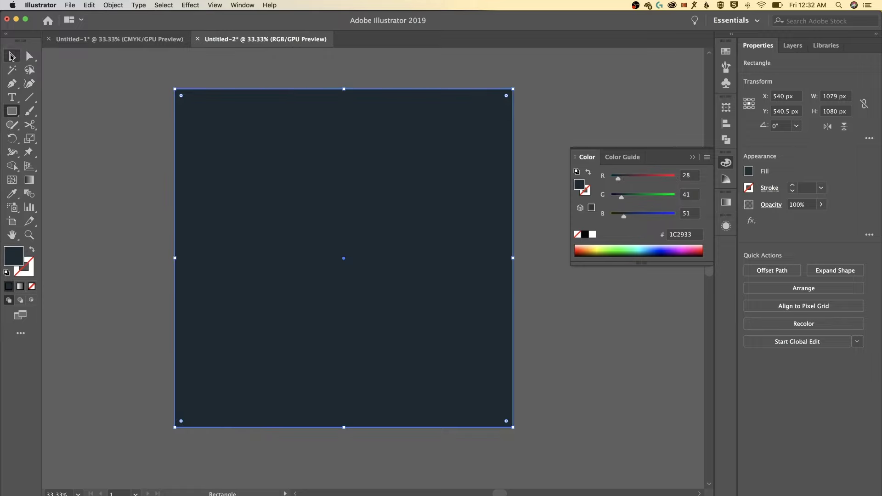
- Send the dark square to the back, behind the water drop
right_click(394, 157)
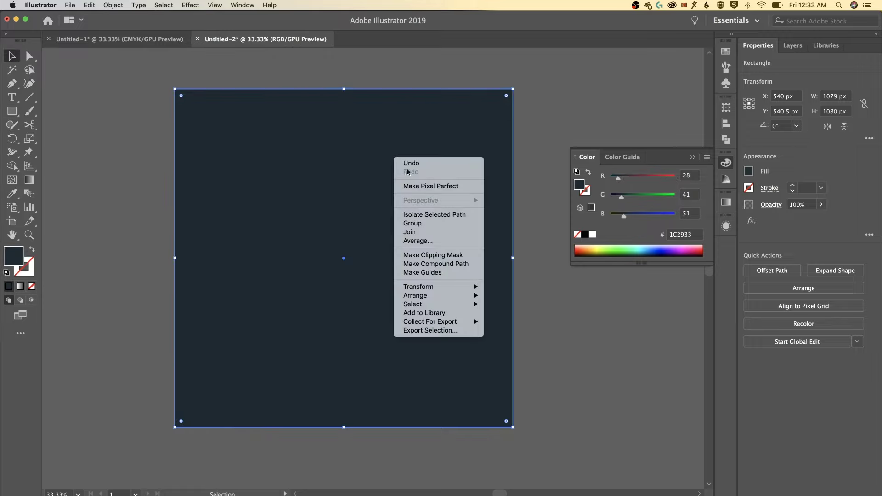
mouse_move(436, 298)
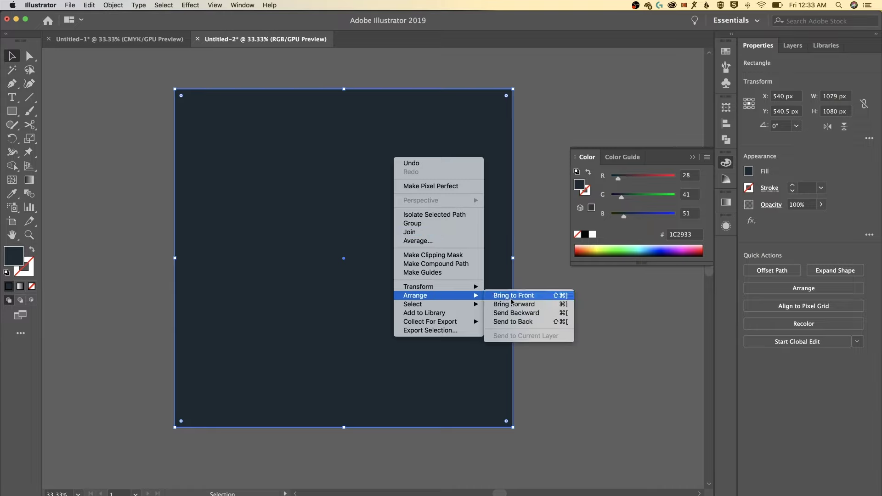
left_click(515, 322)
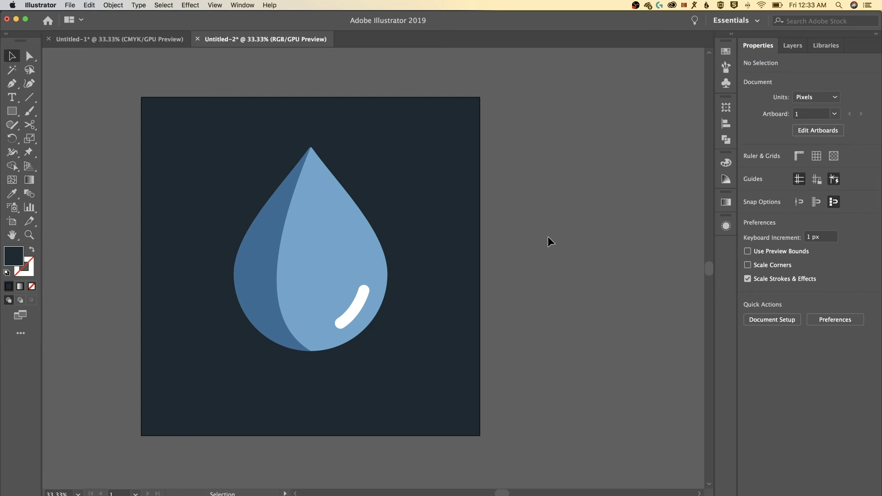
- Draw a near-black 0D1011 rectangle from the drop's top tip past the artboard's right edge
key("m")
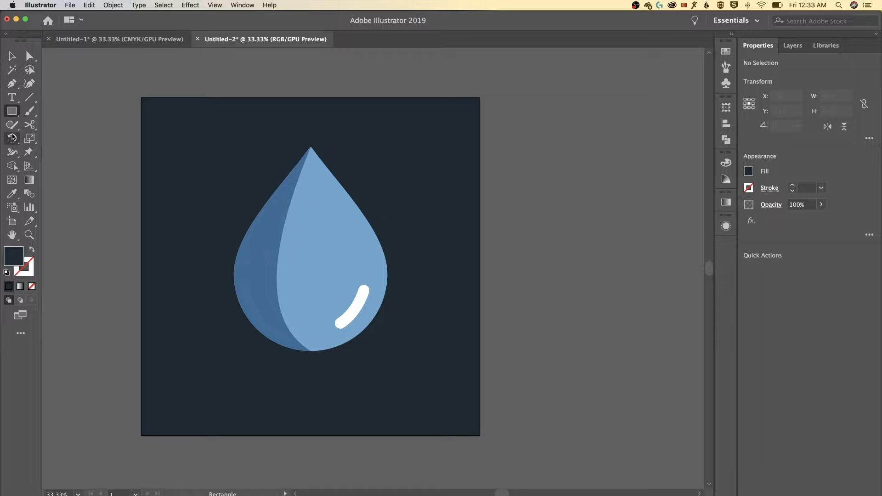
double_click(15, 262)
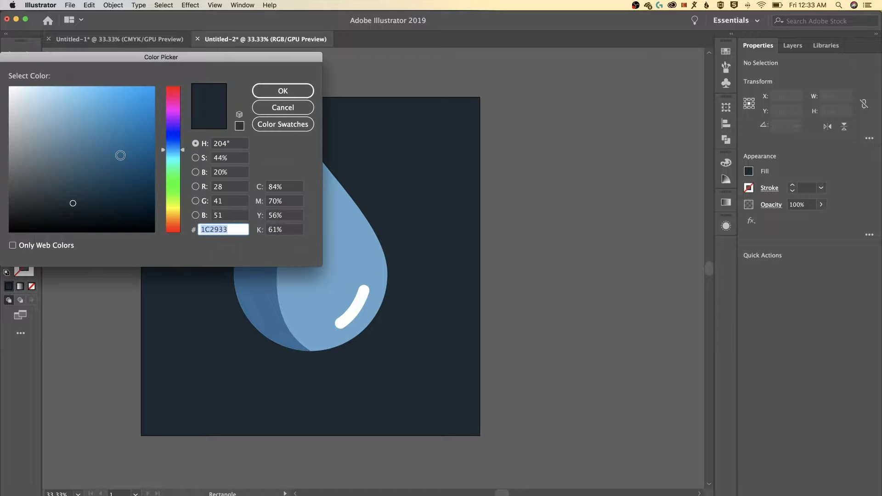
left_click_drag(55, 215, 43, 222)
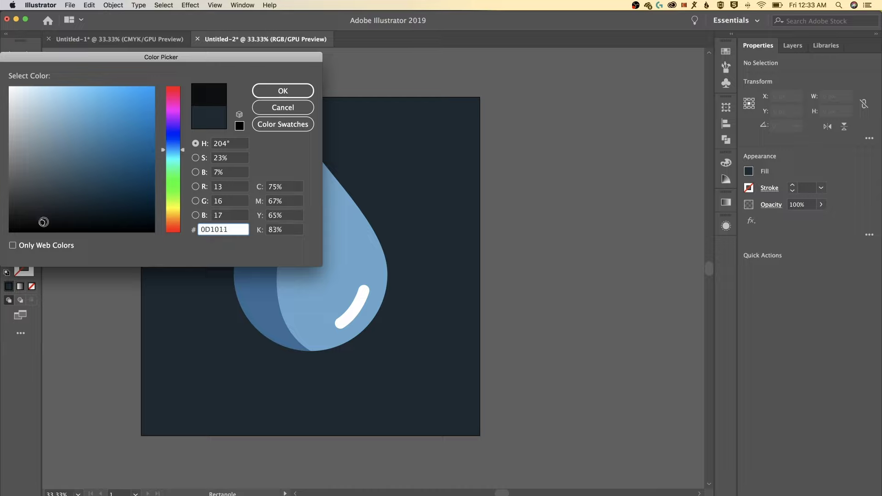
left_click(282, 90)
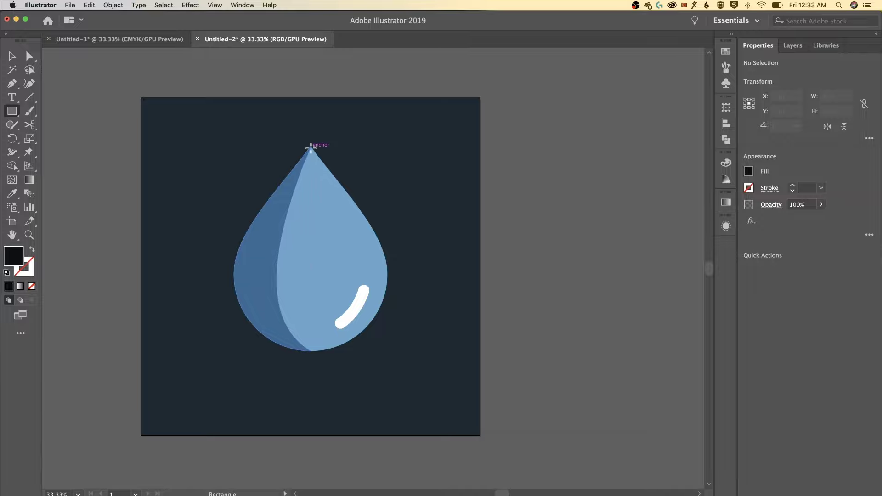
left_click_drag(311, 148, 598, 351)
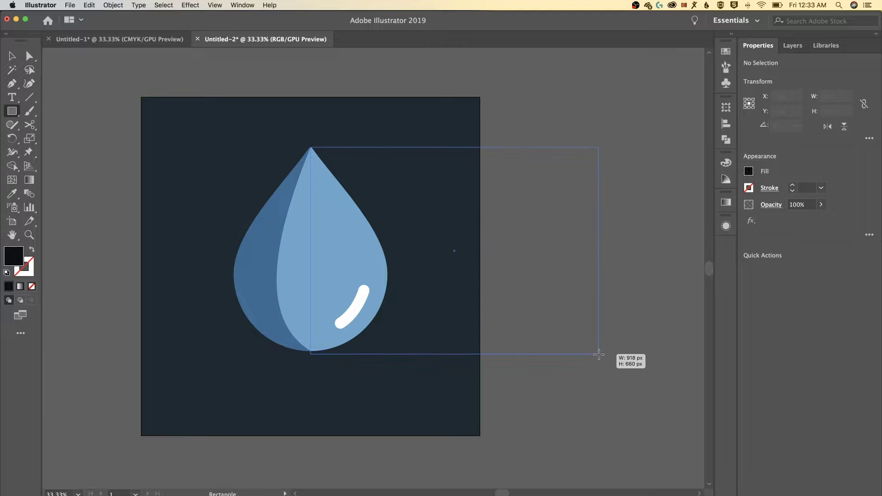
left_click_drag(598, 354, 636, 352)
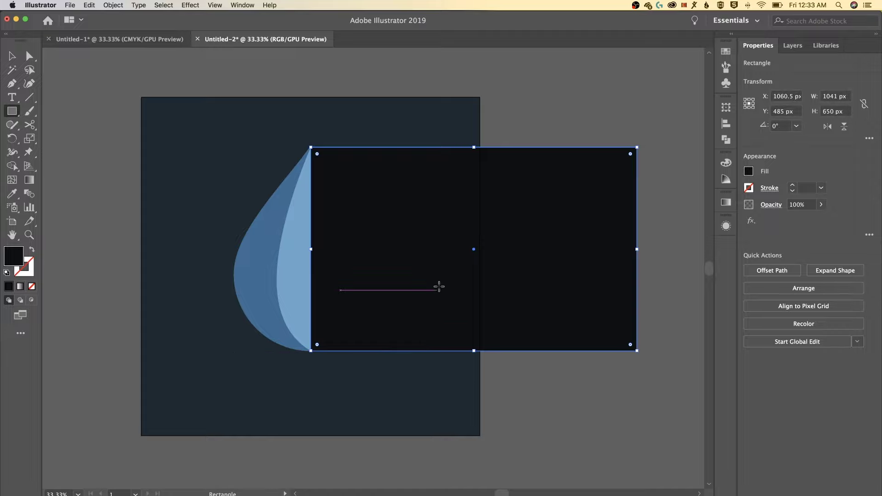
- With Direct Selection, drag the rectangle's lower-left anchor onto the drop's edge
key("v")
scroll(394, 321, "down", 2)
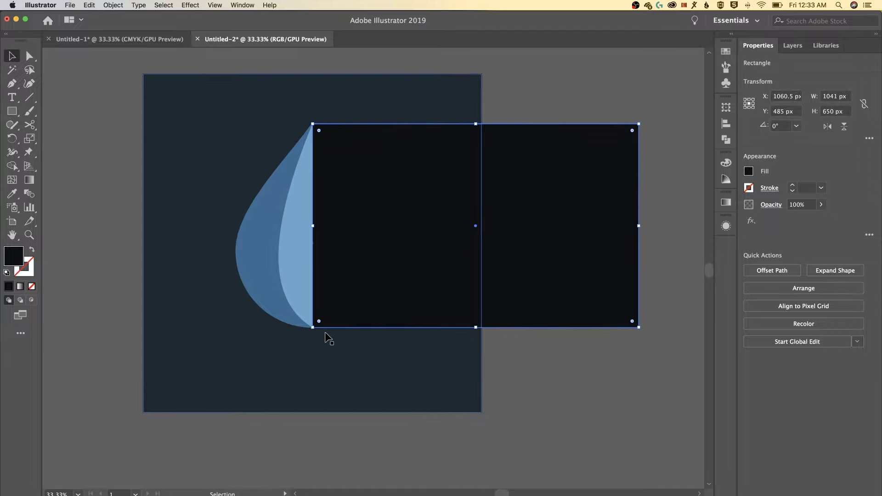
key("super+shift+b")
key("super+equal")
key("super+equal")
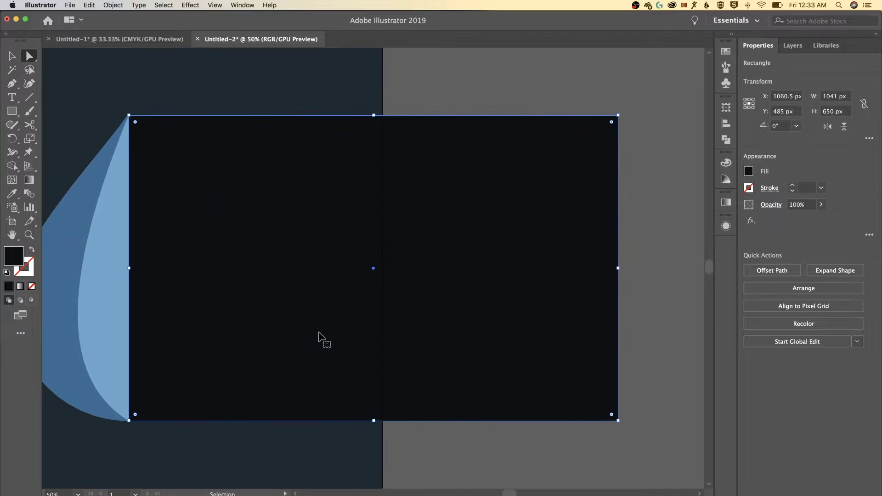
left_click_drag(217, 345, 535, 198)
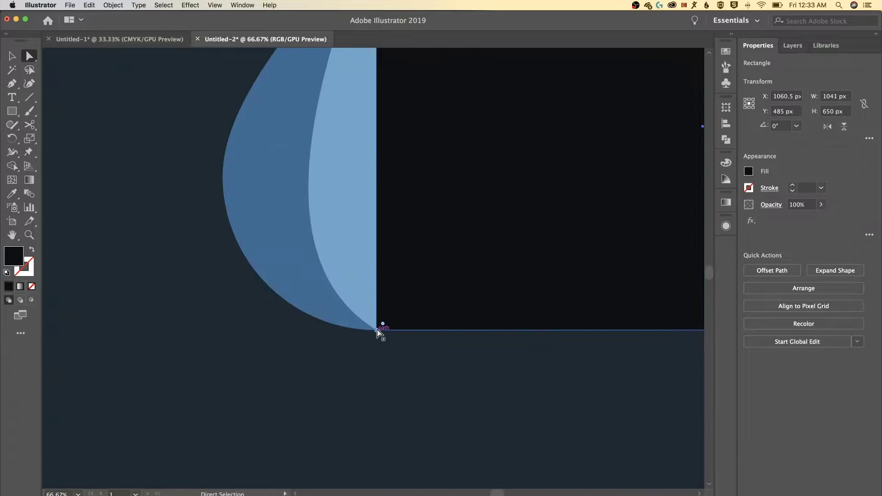
left_click_drag(377, 330, 302, 313)
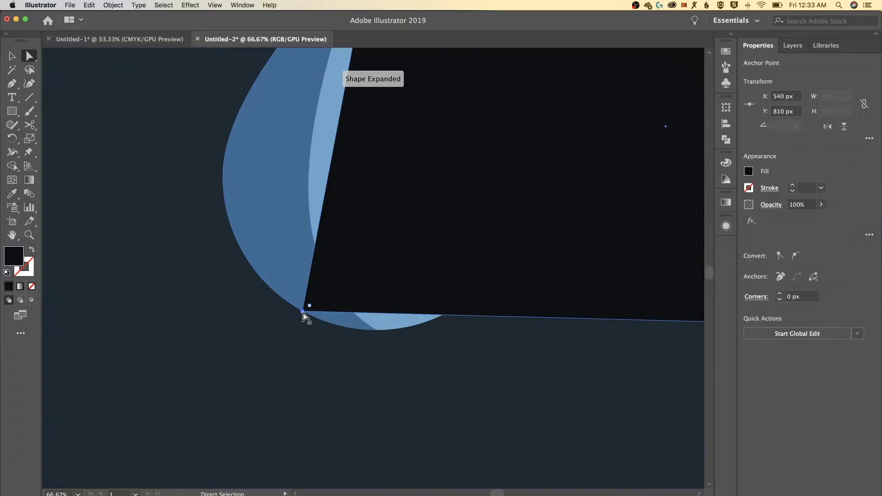
- Drag the dark shape's right edge down to form a long diagonal shadow
key("super+minus")
key("super+minus")
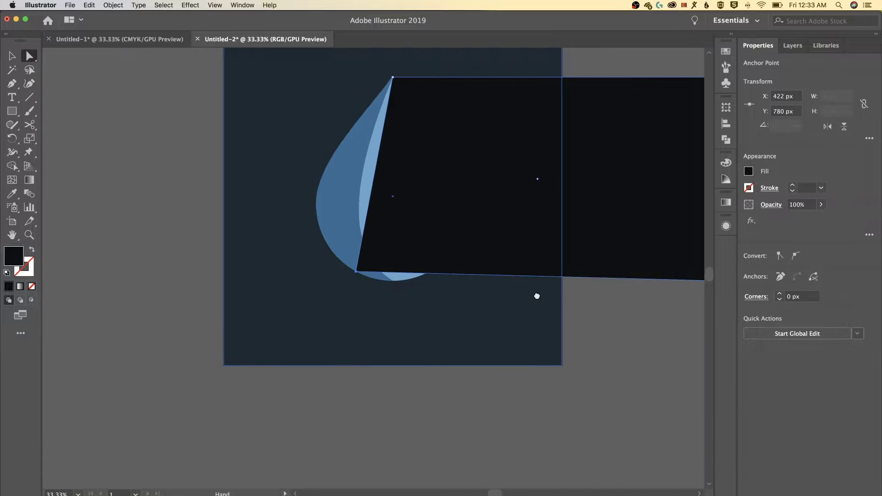
left_click_drag(535, 296, 306, 346)
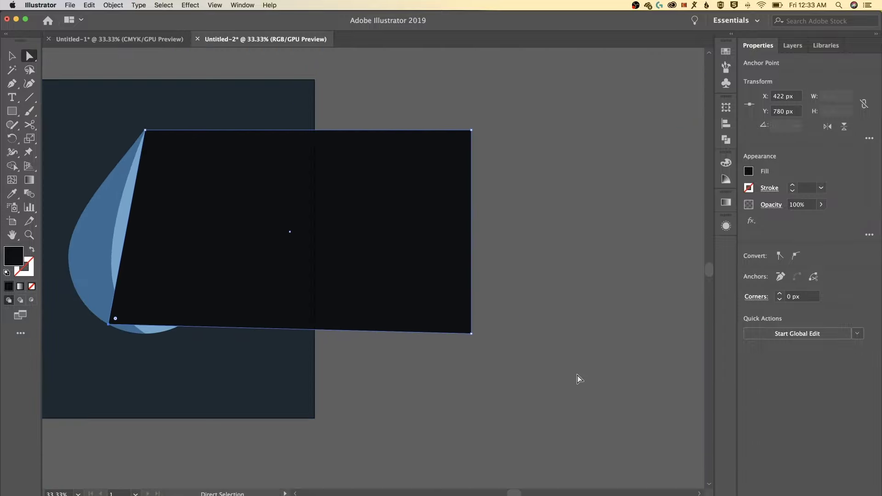
left_click(464, 133)
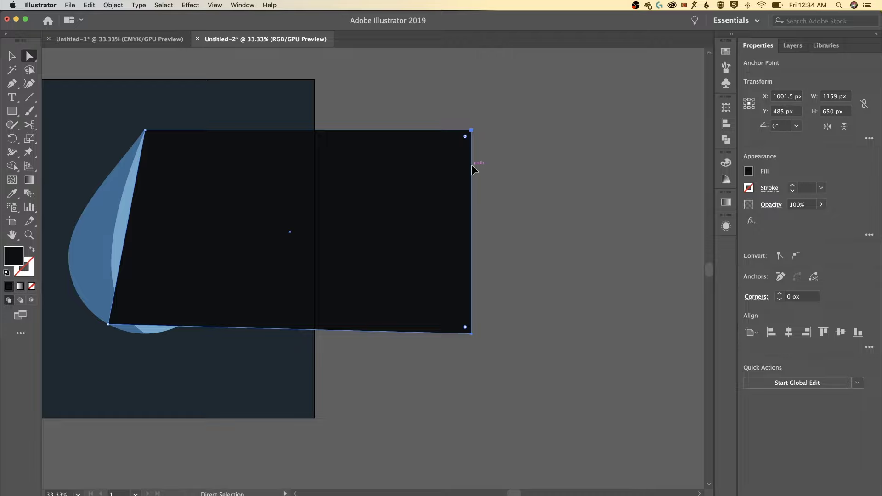
left_click_drag(472, 168, 467, 374)
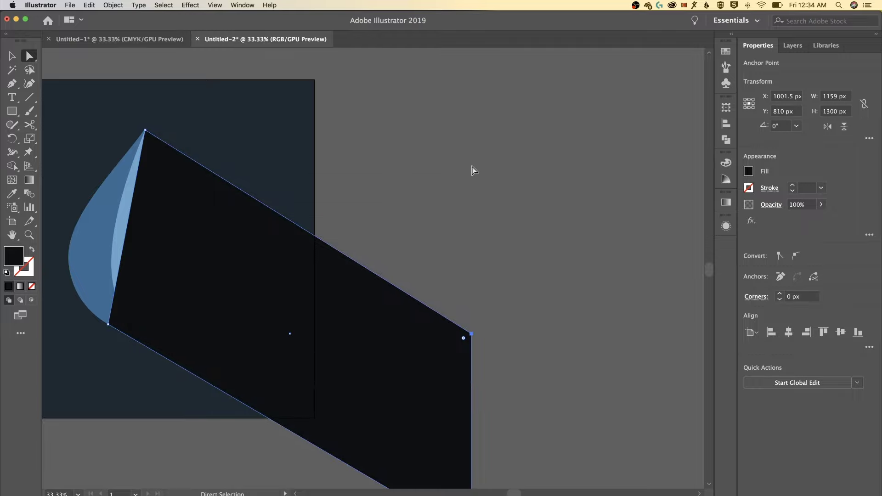
key("v")
left_click(454, 188)
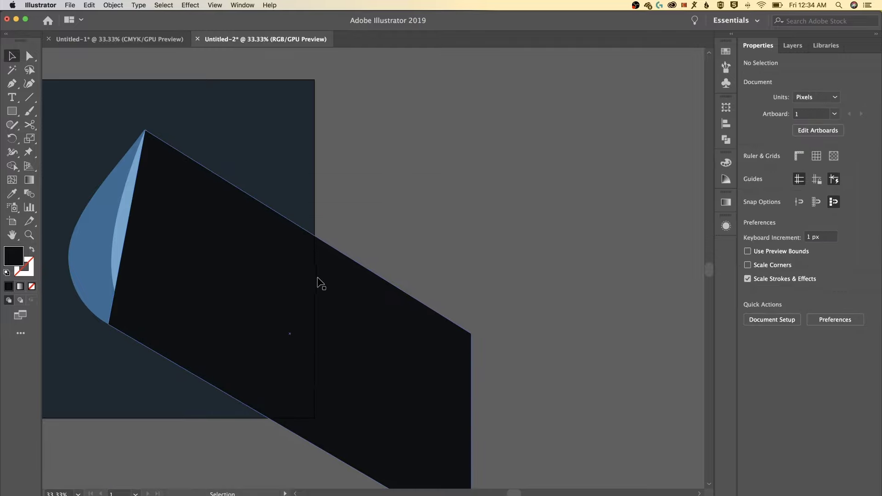
left_click(318, 279)
- Send the shadow behind the drop, then send the background square behind the shadow
right_click(337, 294)
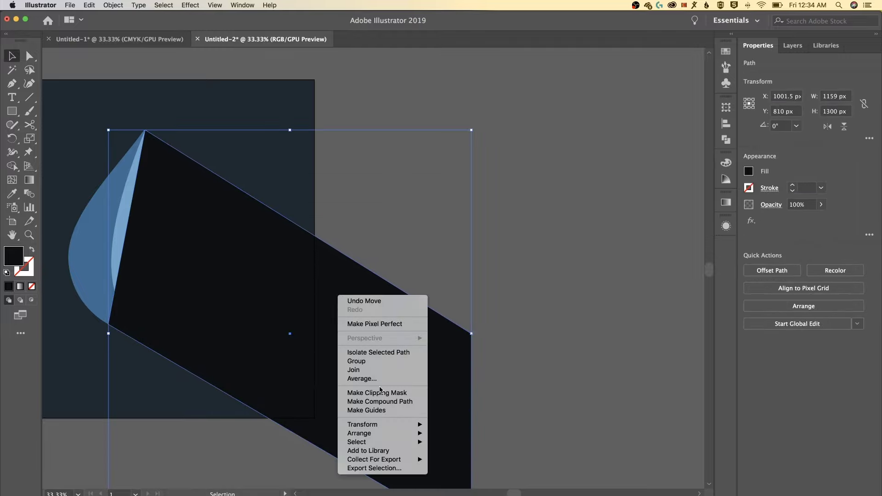
mouse_move(388, 434)
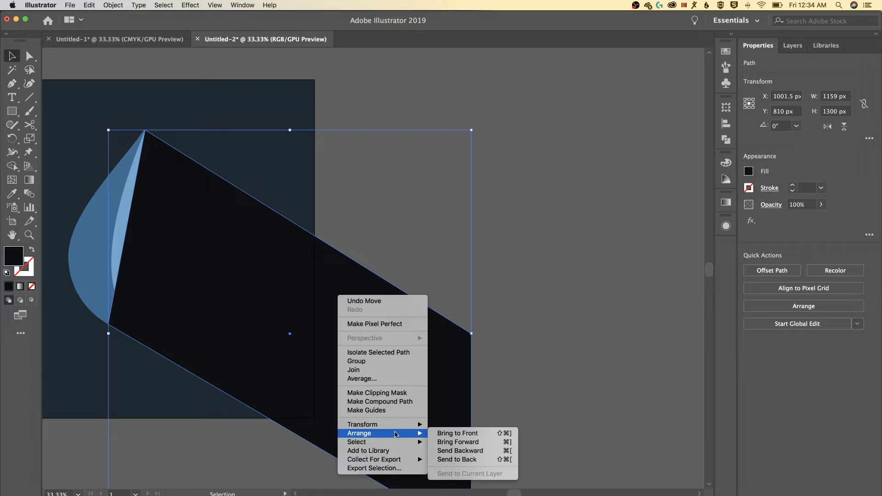
left_click(457, 459)
left_click(272, 185)
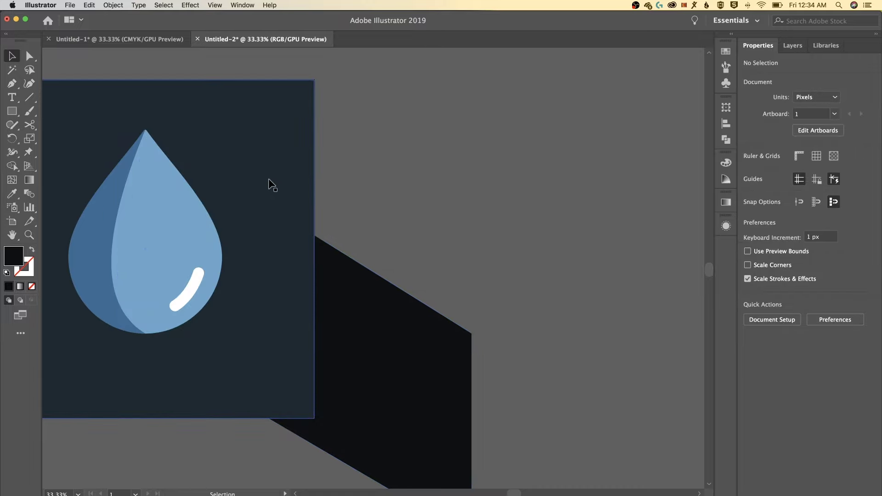
left_click(272, 185)
right_click(278, 170)
mouse_move(309, 313)
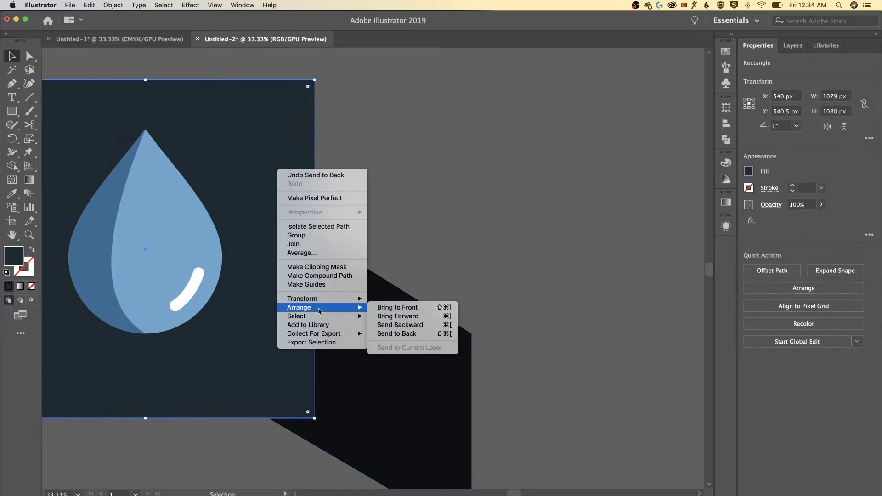
left_click(397, 333)
- Lower the long shadow's opacity to 30%
left_click(423, 190)
left_click_drag(403, 177, 477, 175)
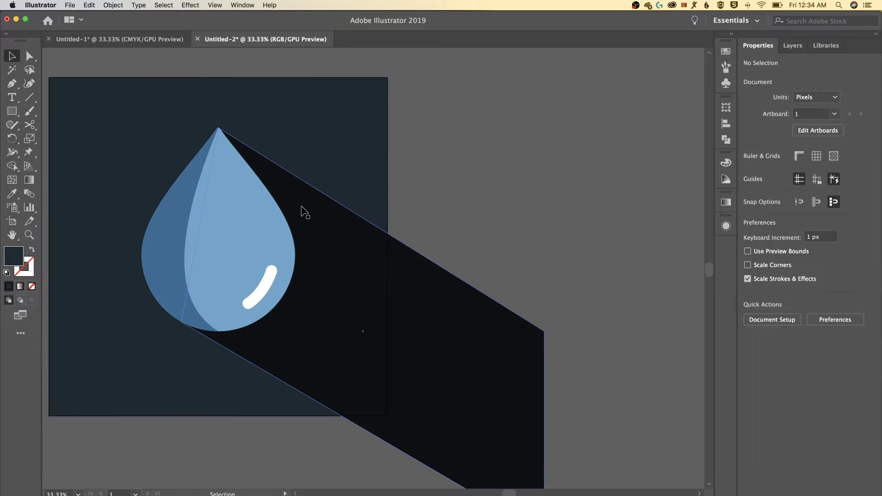
left_click(414, 299)
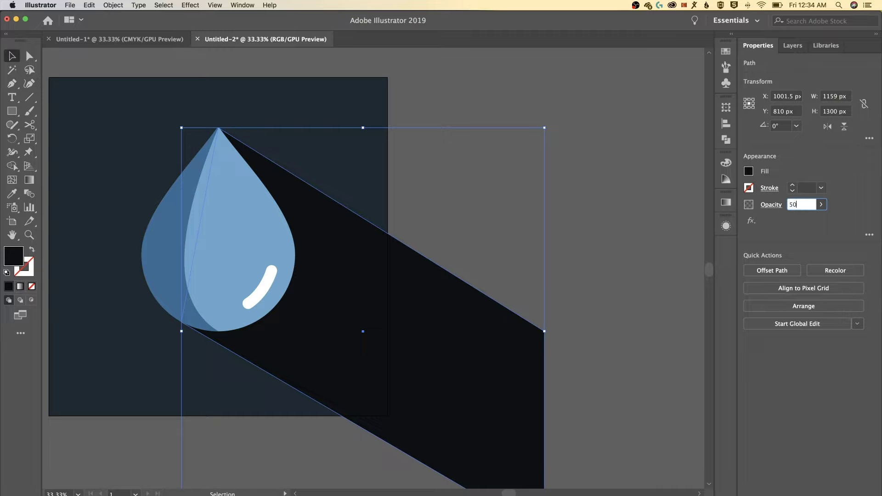
key("Return")
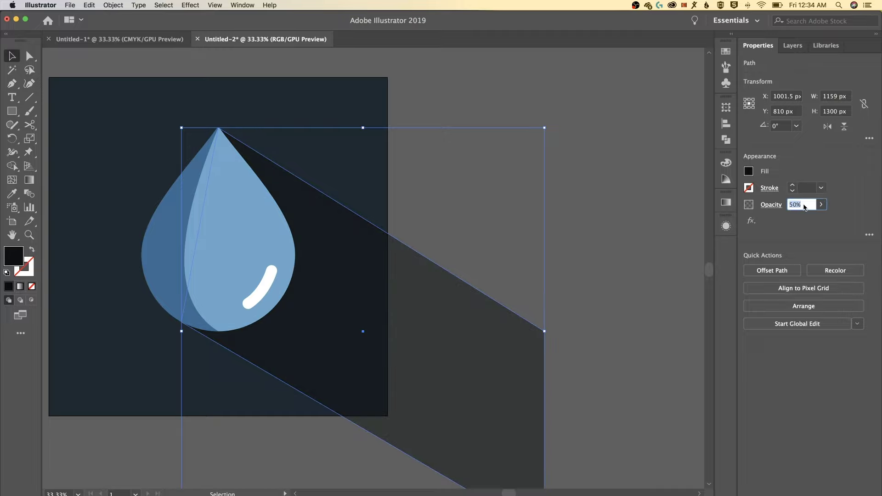
type("30")
key("Return")
left_click(560, 219)
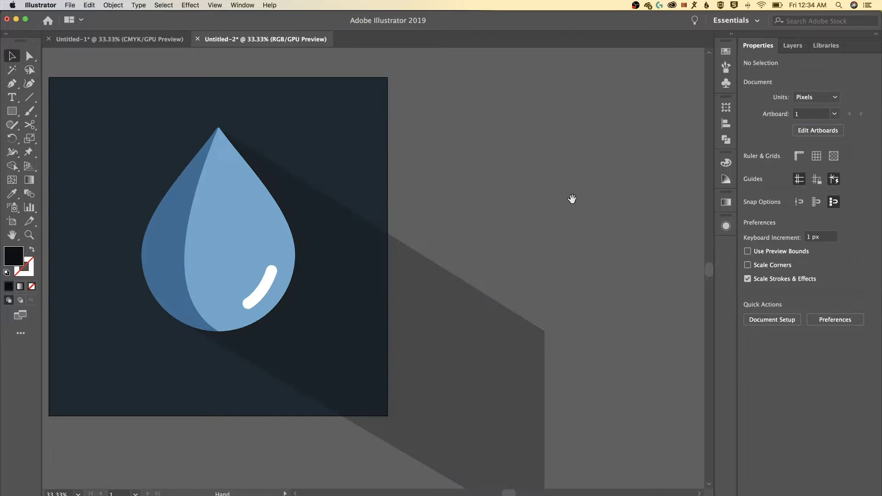
- Select shadow and background, then Alt-click with Shape Builder to delete the shadow outside the artboard
scroll(561, 205, "left", 5)
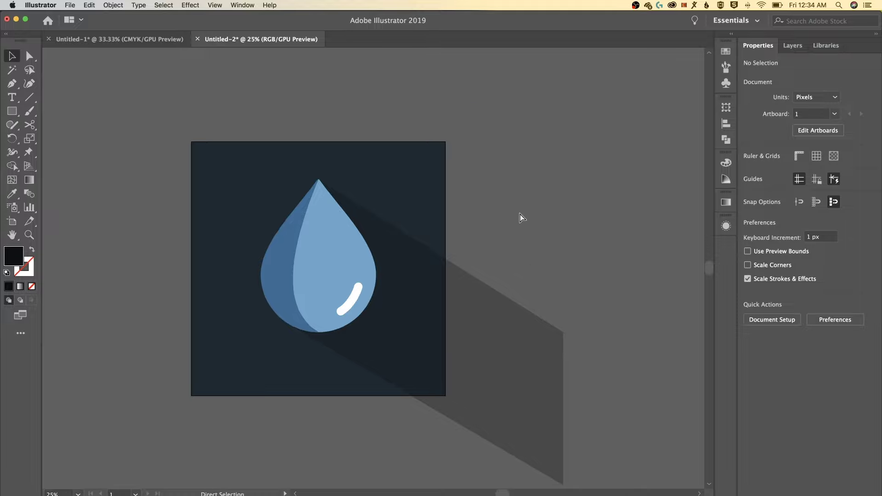
key("super+equal")
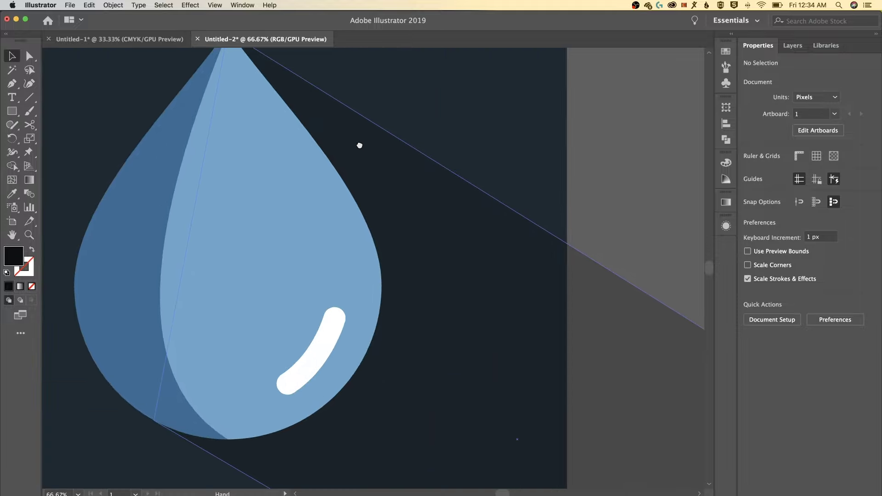
left_click_drag(359, 143, 428, 285)
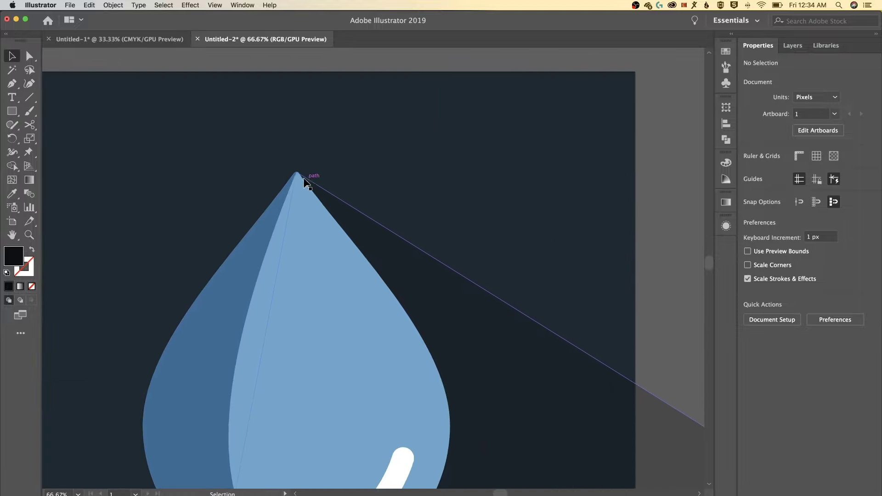
scroll(315, 234, "down", 8)
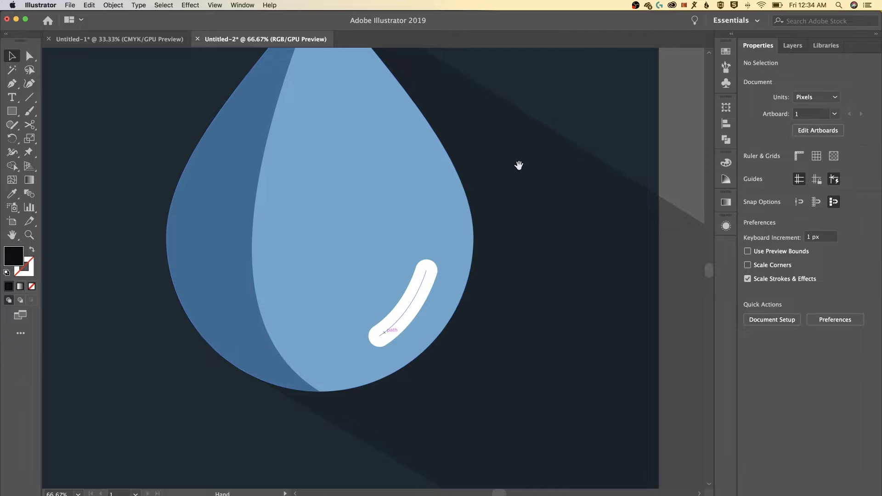
key("super+minus")
key("super+minus")
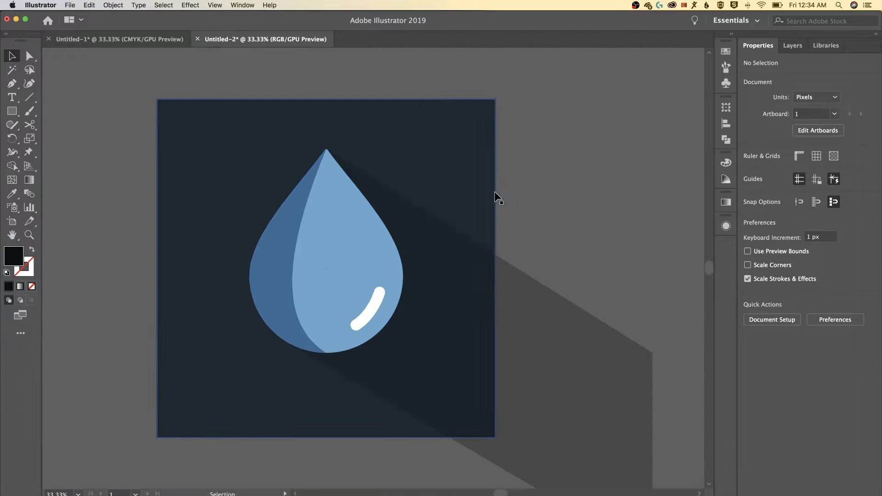
left_click_drag(495, 197, 488, 189)
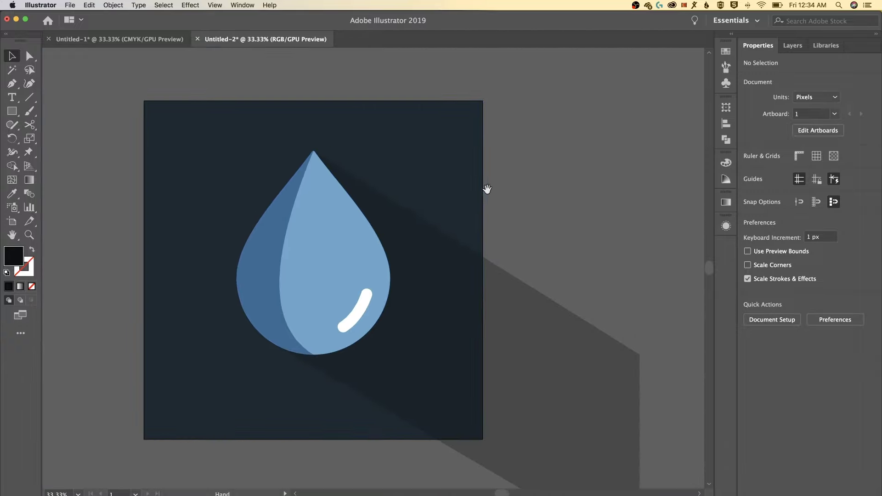
left_click(469, 304)
scroll(506, 264, "down", 5)
scroll(505, 265, "right", 3)
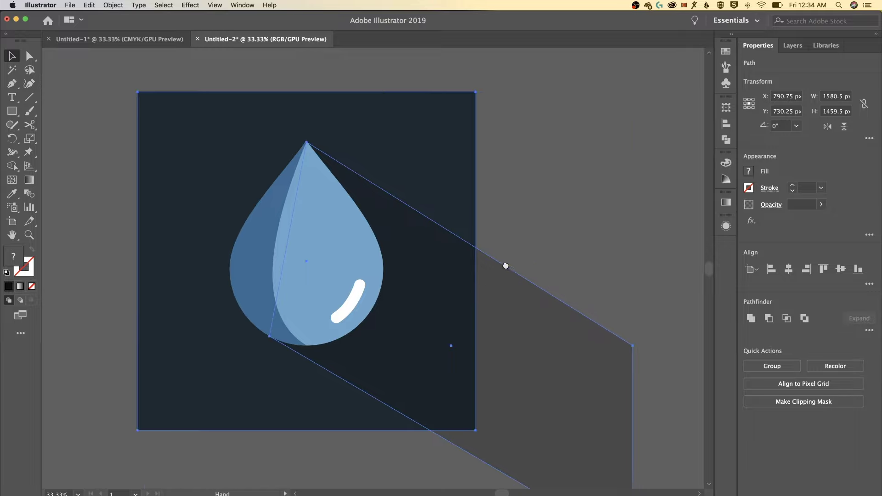
key("shift+m")
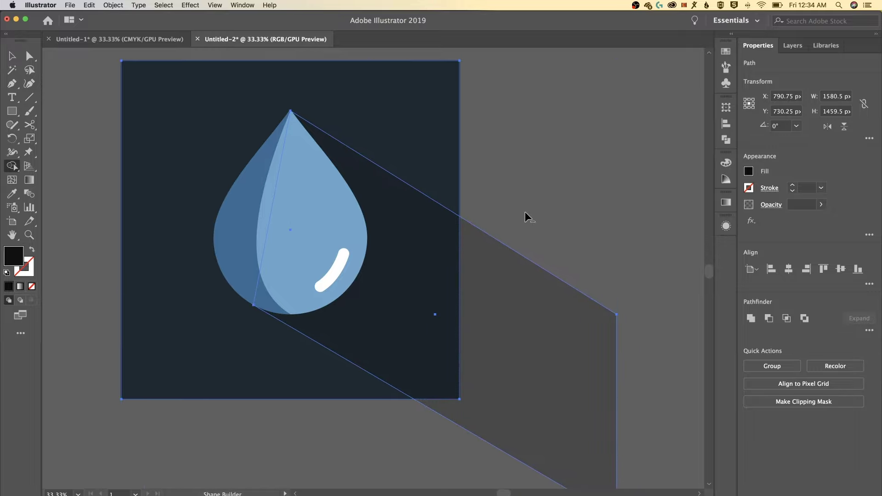
left_click(504, 359, "alt")
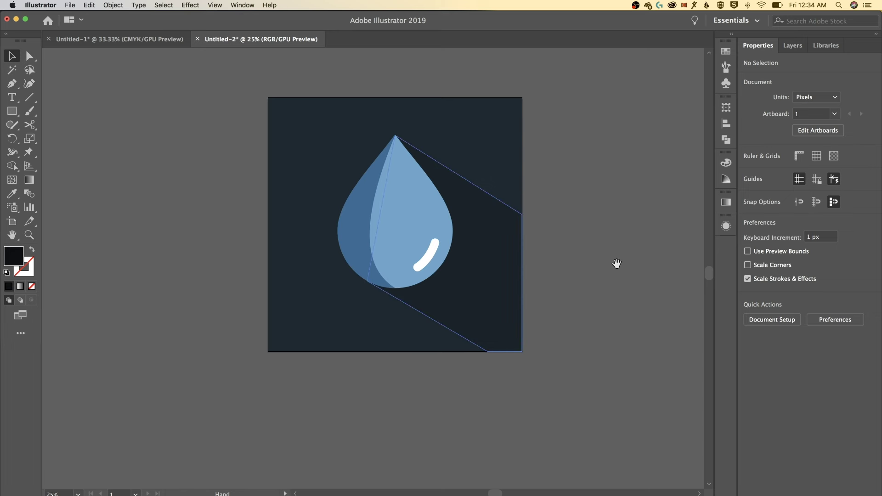
left_click_drag(622, 268, 604, 298)
key("super+equal")
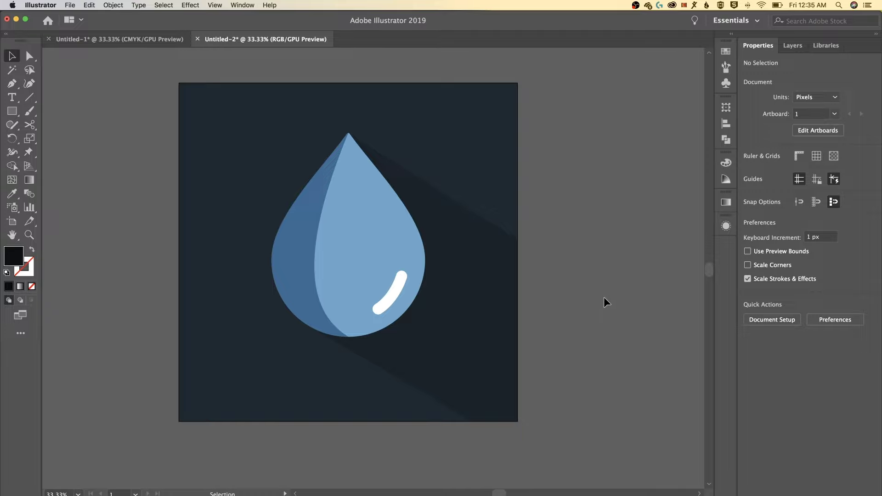